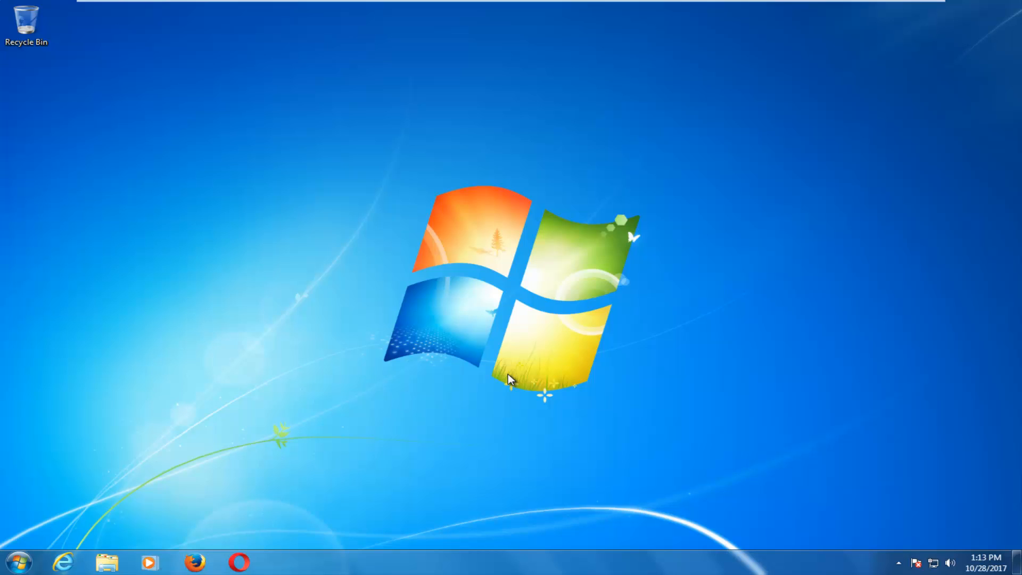
Step: Search Google for 'windows 10 download' in Internet Explorer after Firefox fails to start
{"action": "left_click", "coordinate": [204, 557]}
{"action": "left_click", "coordinate": [195, 561]}
{"action": "left_click", "coordinate": [194, 562]}
{"action": "left_click", "coordinate": [63, 561]}
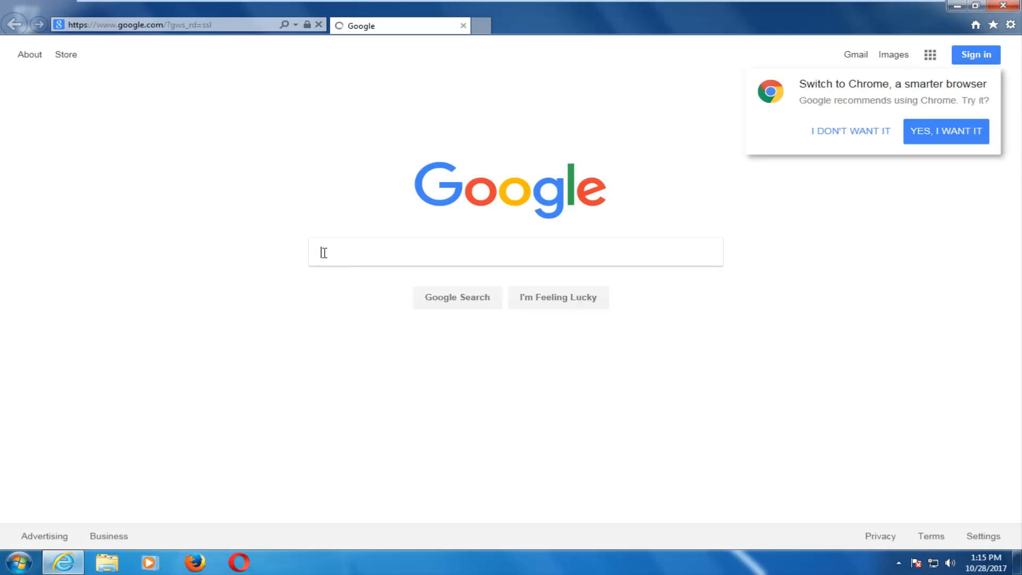
{"action": "type", "text": "w"}
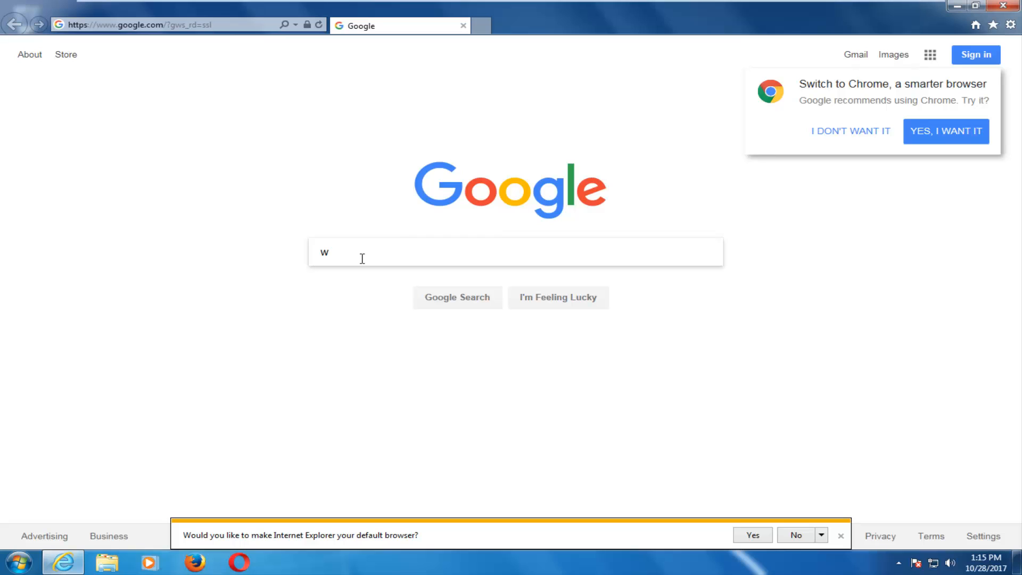
{"action": "type", "text": "indows 10"}
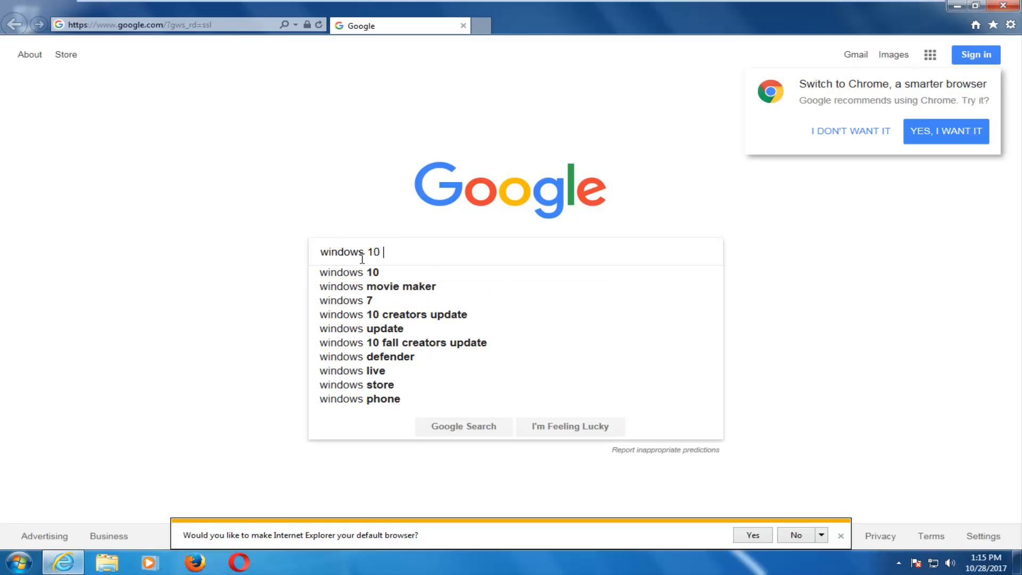
{"action": "type", "text": " download"}
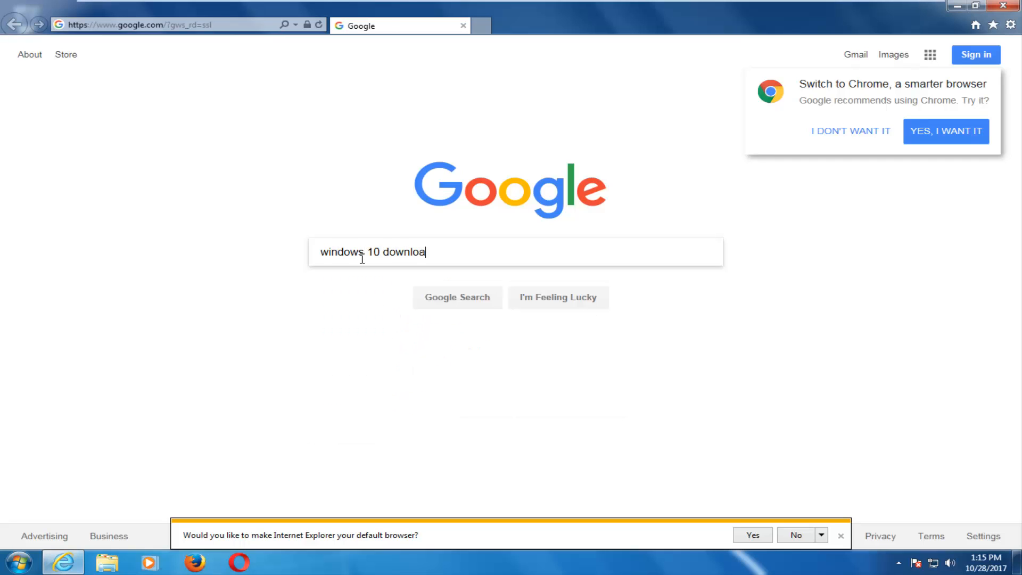
{"action": "key", "text": "Return"}
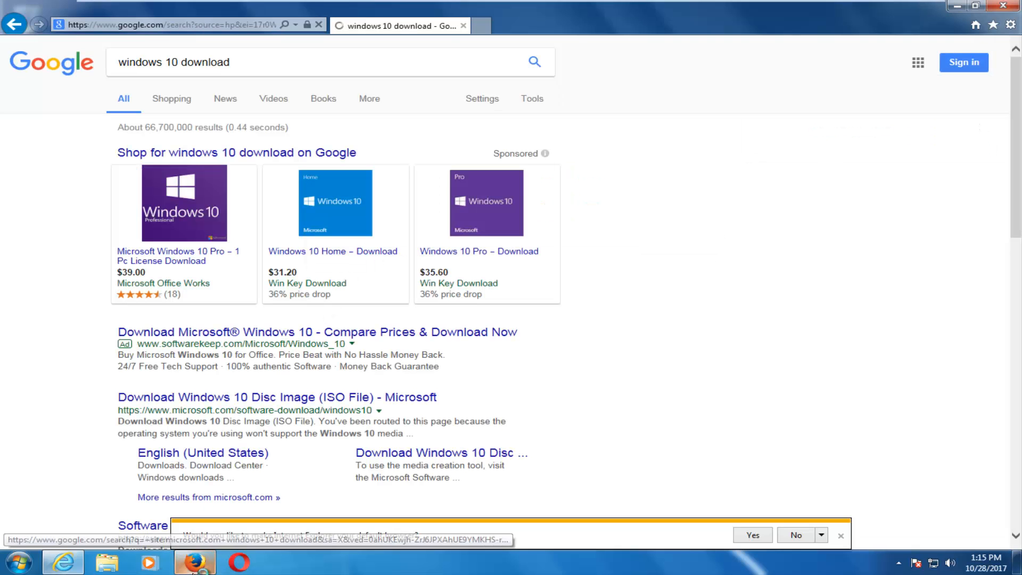
Step: Close all Firefox windows and dismiss Internet Explorer's default-browser prompt
{"action": "right_click", "coordinate": [194, 562]}
{"action": "left_click", "coordinate": [185, 528]}
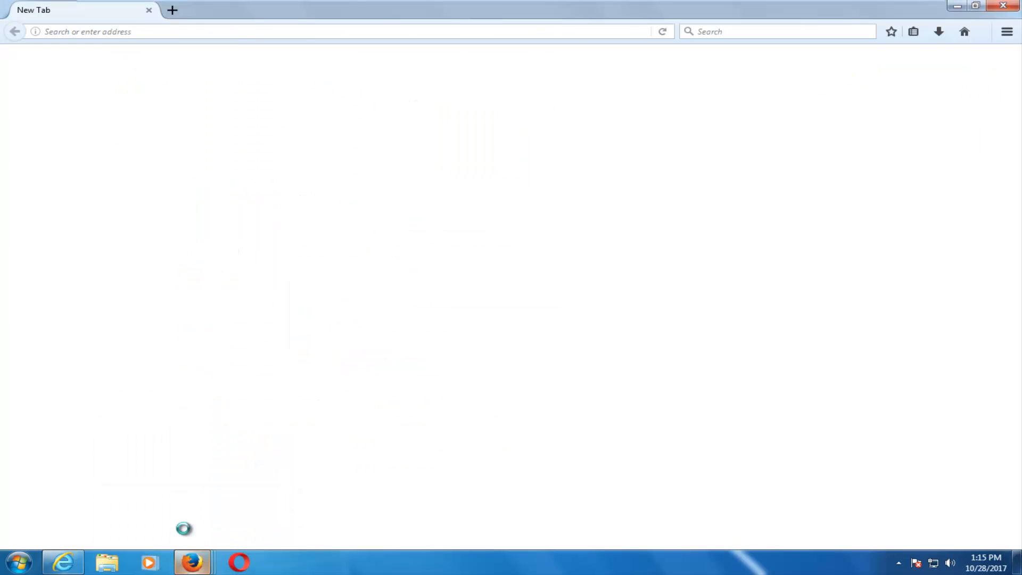
{"action": "right_click", "coordinate": [193, 568]}
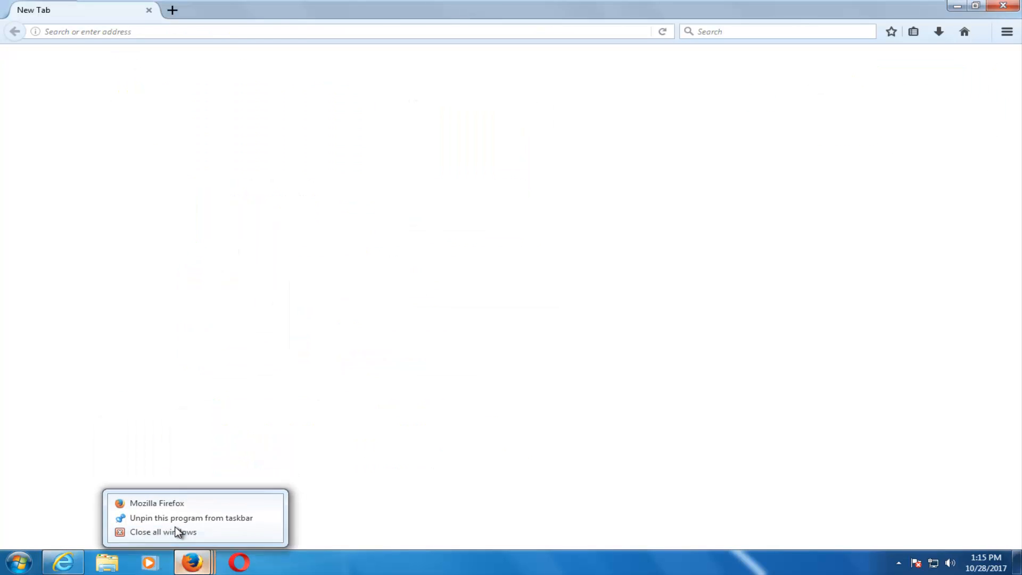
{"action": "left_click", "coordinate": [177, 530]}
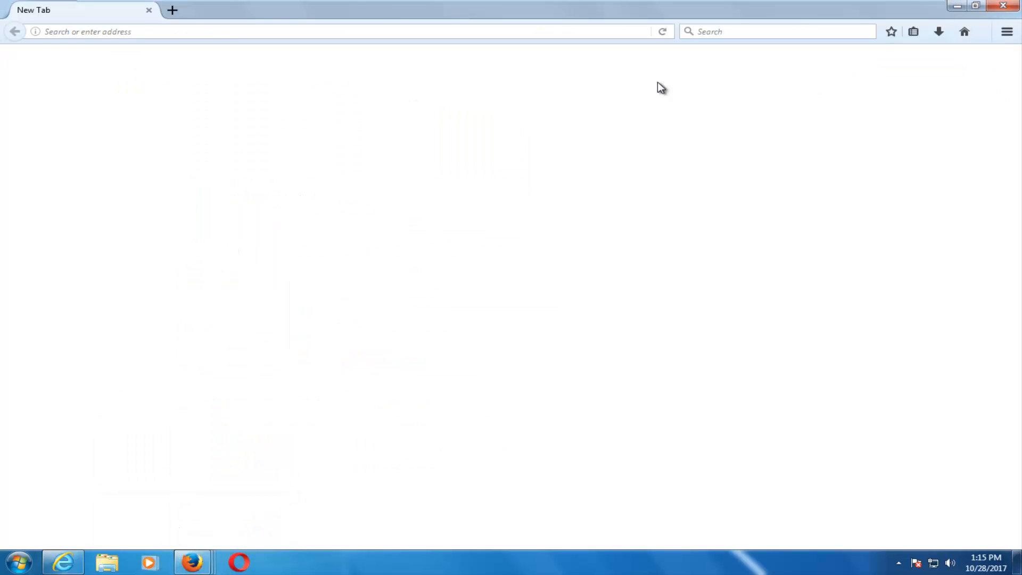
{"action": "left_click", "coordinate": [61, 565]}
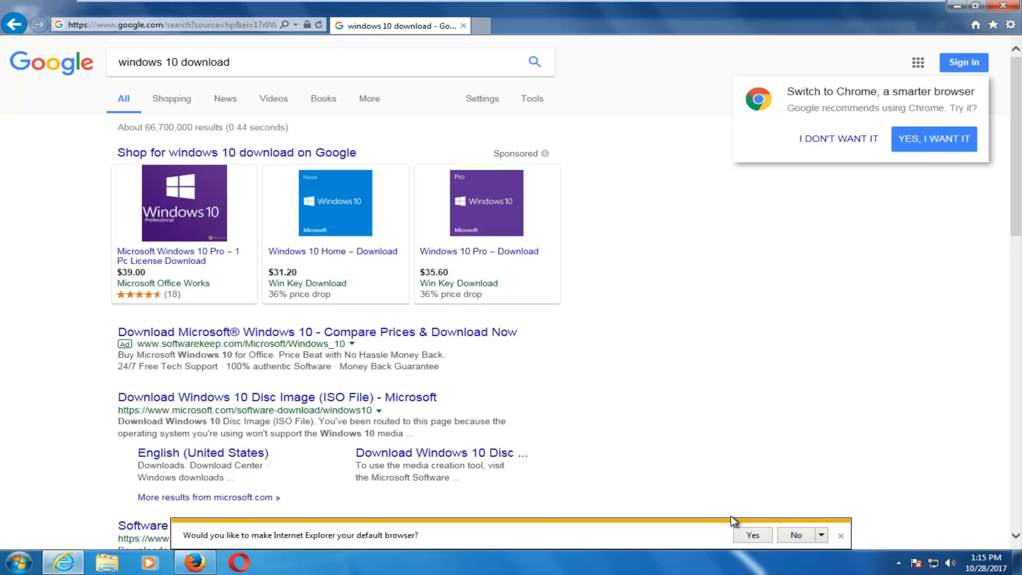
{"action": "left_click", "coordinate": [840, 536]}
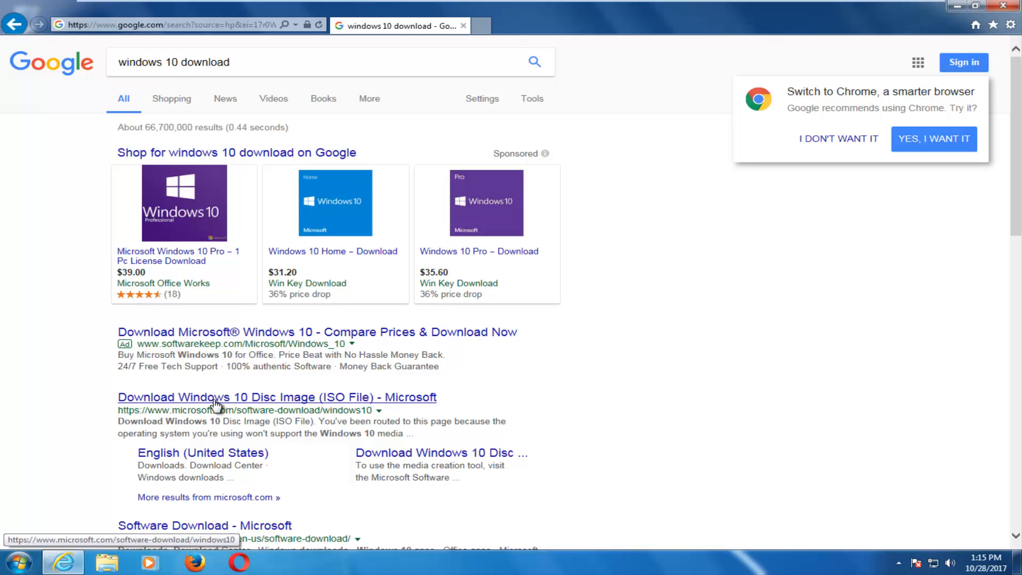
Step: Open Microsoft's Windows 10 Disc Image page, download MediaCreationTool.exe and run it
{"action": "left_click", "coordinate": [180, 403]}
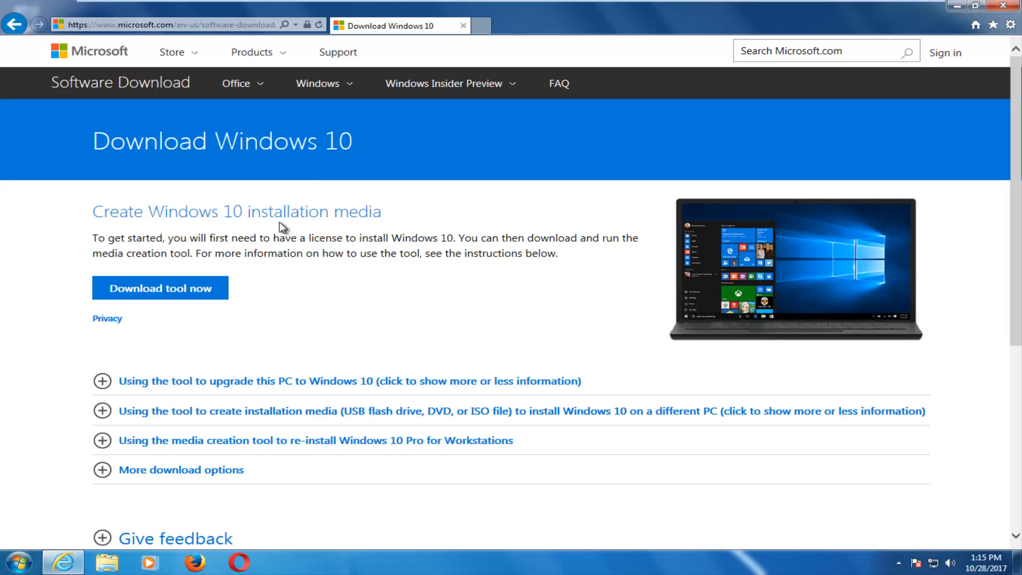
{"action": "left_click", "coordinate": [173, 288]}
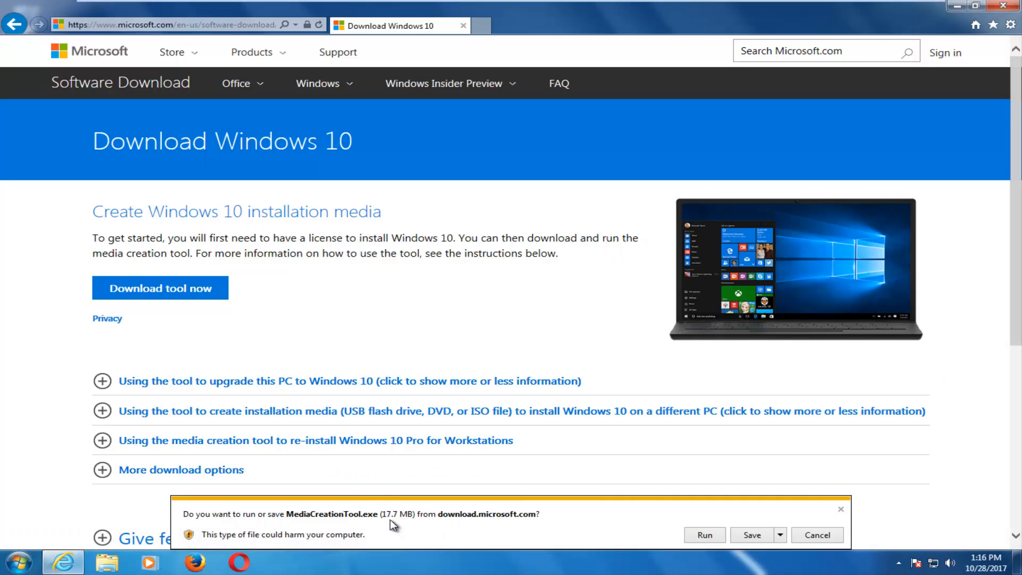
{"action": "left_click", "coordinate": [704, 534]}
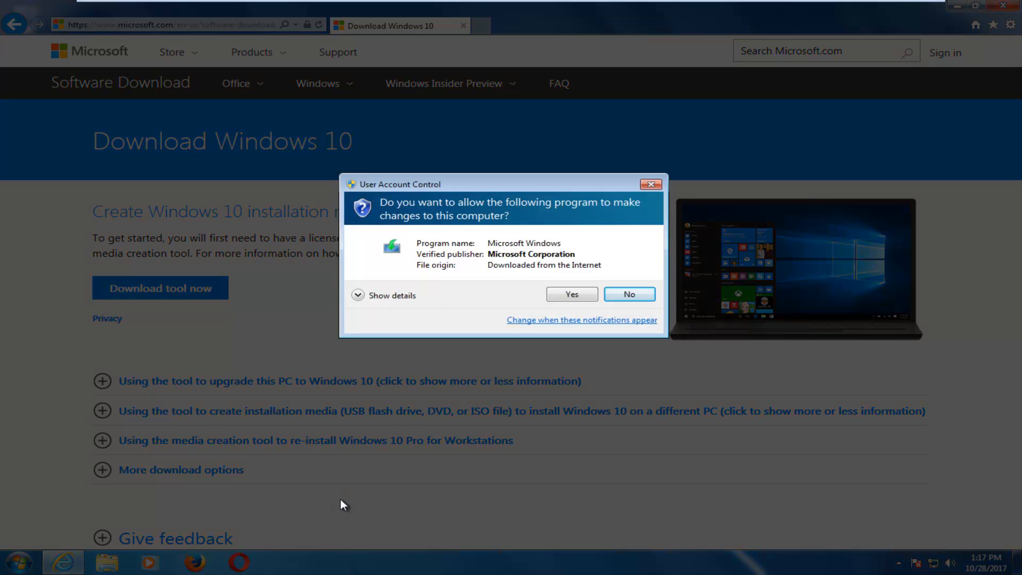
Step: Approve the User Account Control prompt and minimize Internet Explorer
{"action": "left_click", "coordinate": [570, 296]}
{"action": "left_click", "coordinate": [956, 7]}
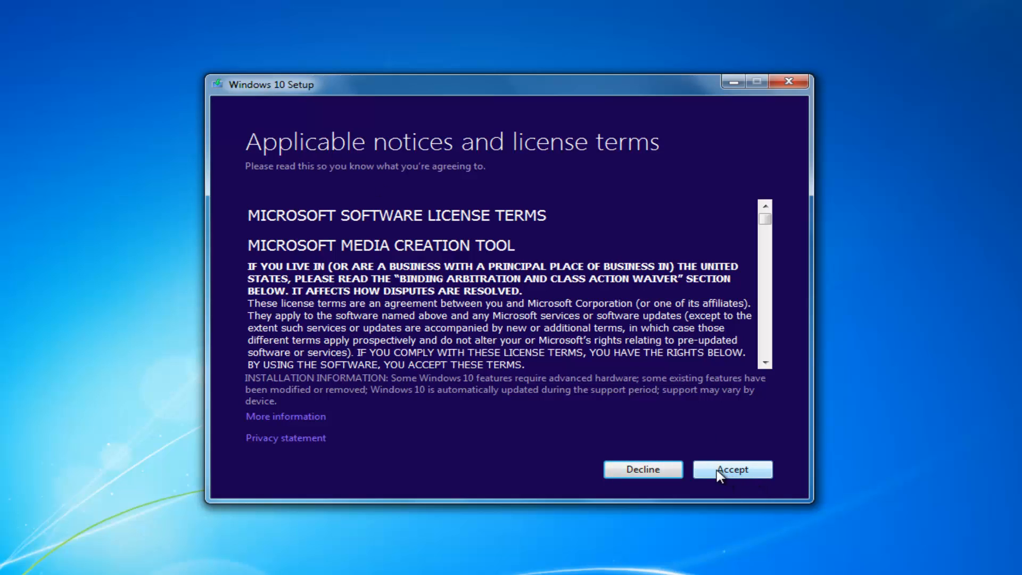
Step: Accept the Windows 10 license terms
{"action": "left_click", "coordinate": [717, 470]}
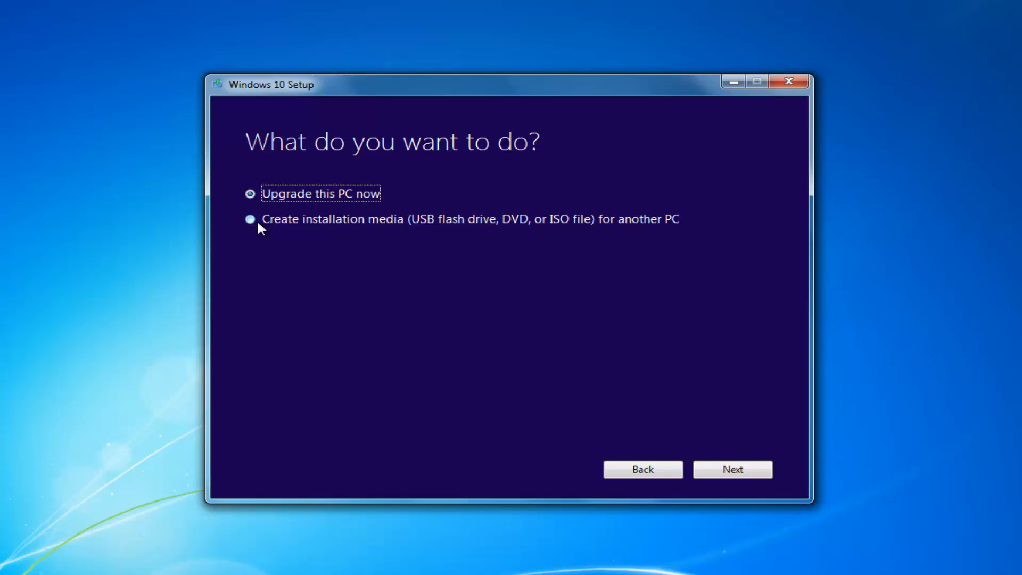
Step: Select 'Create installation media (USB flash drive, DVD, or ISO file) for another PC' and continue
{"action": "left_click", "coordinate": [249, 221]}
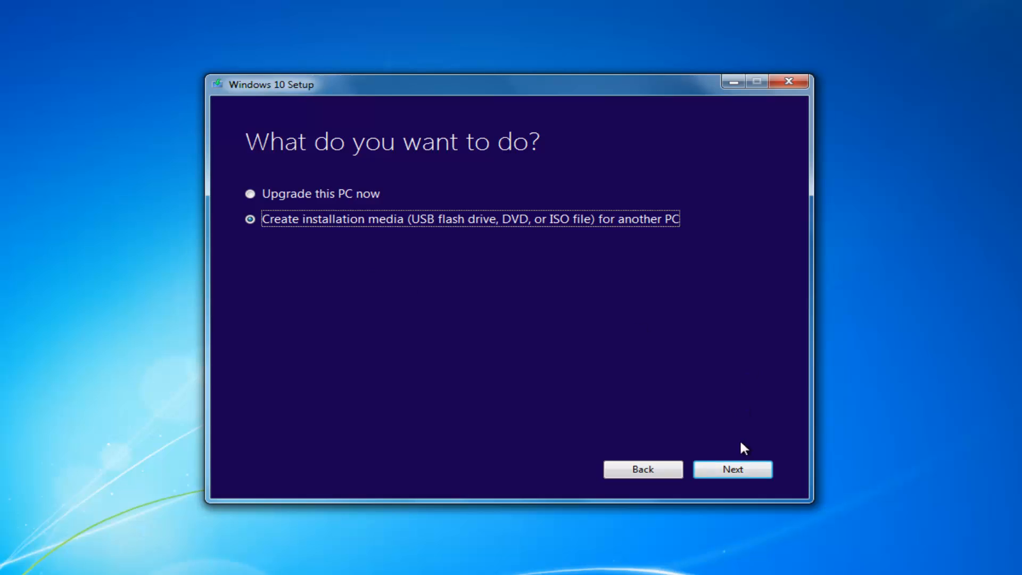
{"action": "left_click", "coordinate": [724, 467]}
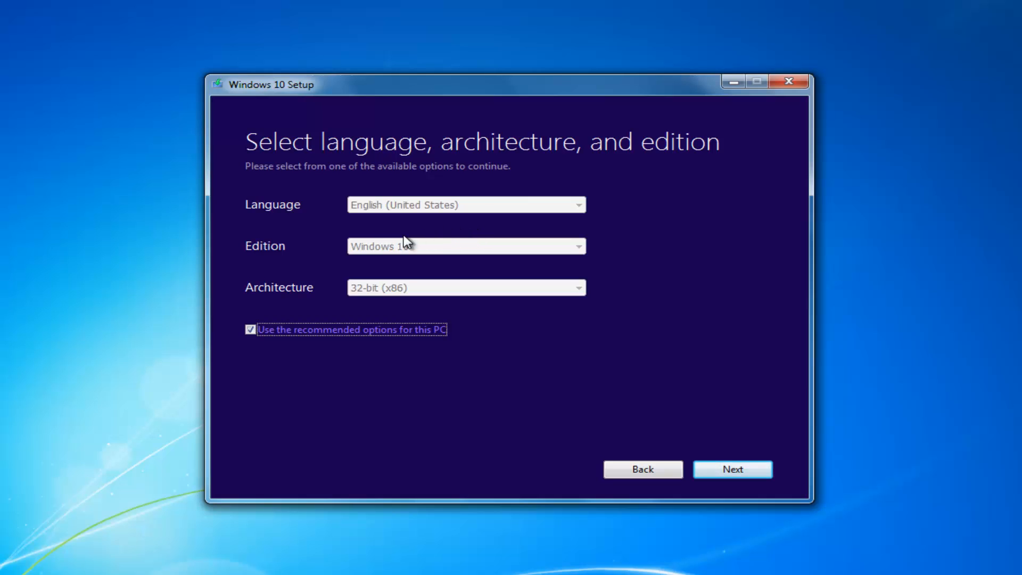
Step: Untick 'Use the recommended options for this PC' and keep 32-bit (x86) architecture
{"action": "left_click", "coordinate": [246, 327]}
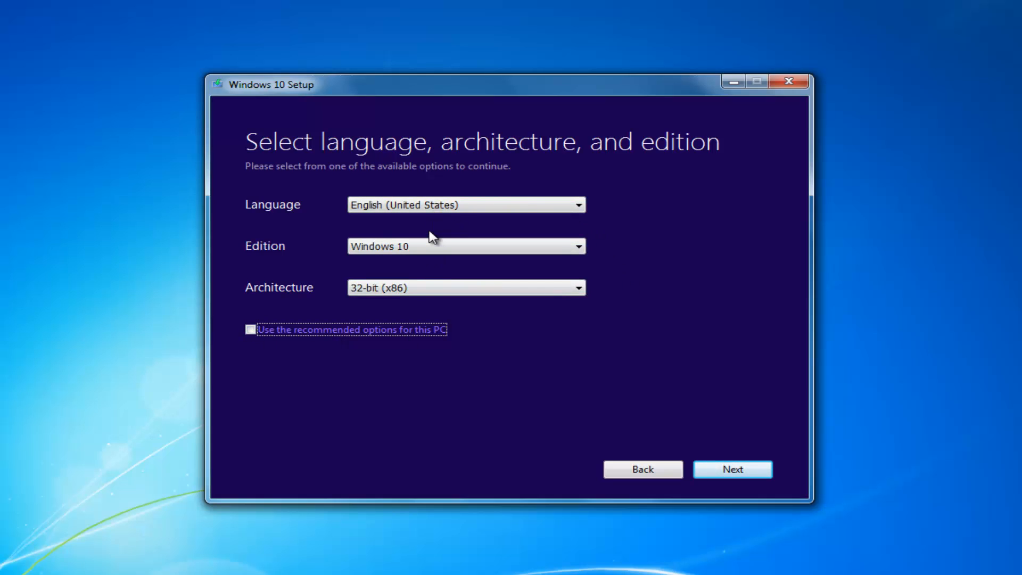
{"action": "left_click", "coordinate": [410, 287]}
{"action": "left_click", "coordinate": [410, 287]}
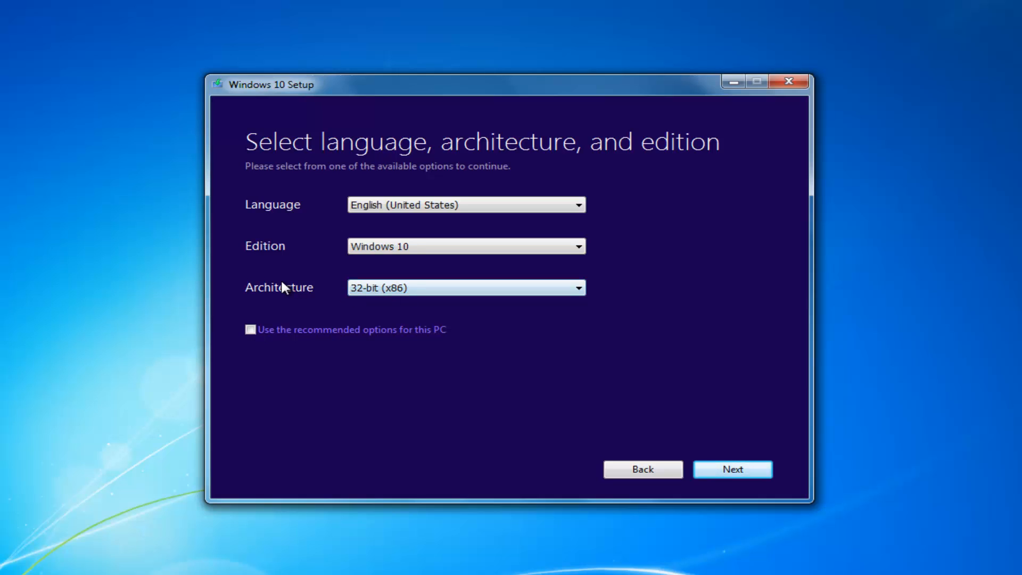
{"action": "left_click", "coordinate": [383, 287]}
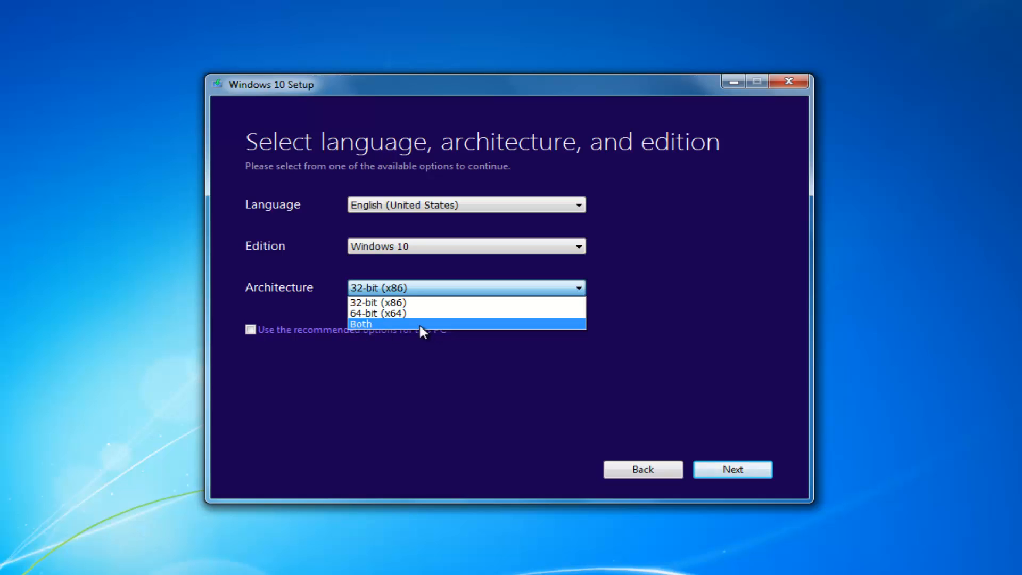
{"action": "left_click", "coordinate": [316, 282]}
Step: Keep Windows 10 edition and English (United States) language, then continue to media choice
{"action": "left_click", "coordinate": [358, 247]}
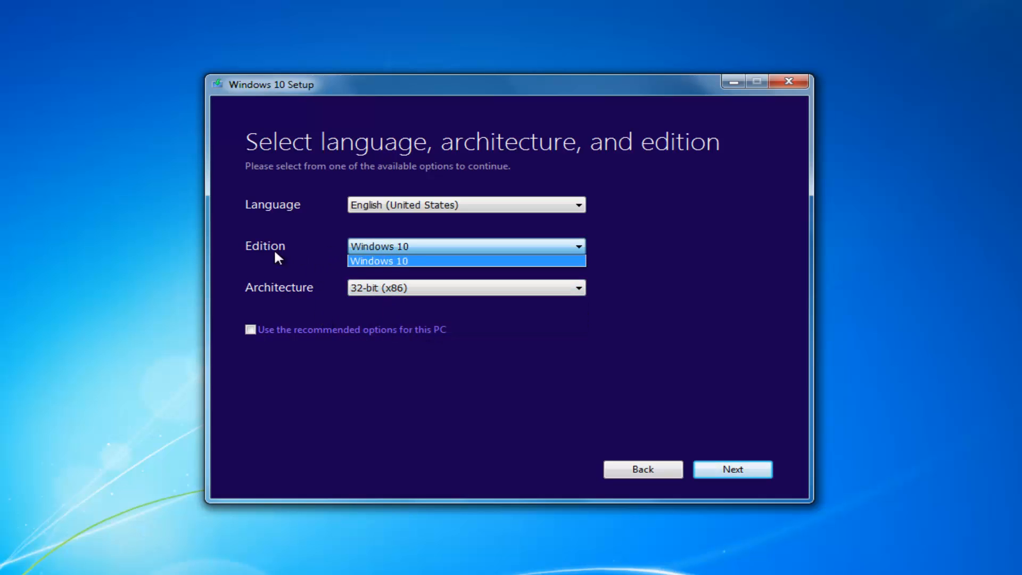
{"action": "left_click", "coordinate": [445, 260]}
{"action": "left_click", "coordinate": [400, 248]}
{"action": "left_click", "coordinate": [361, 247]}
{"action": "left_click", "coordinate": [545, 249]}
{"action": "left_click", "coordinate": [543, 250]}
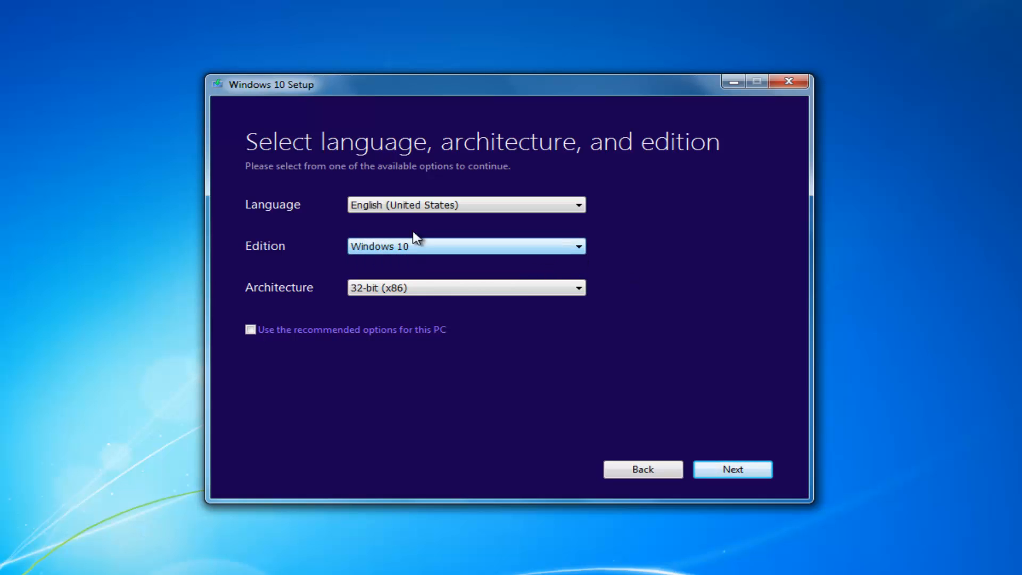
{"action": "left_click", "coordinate": [428, 207]}
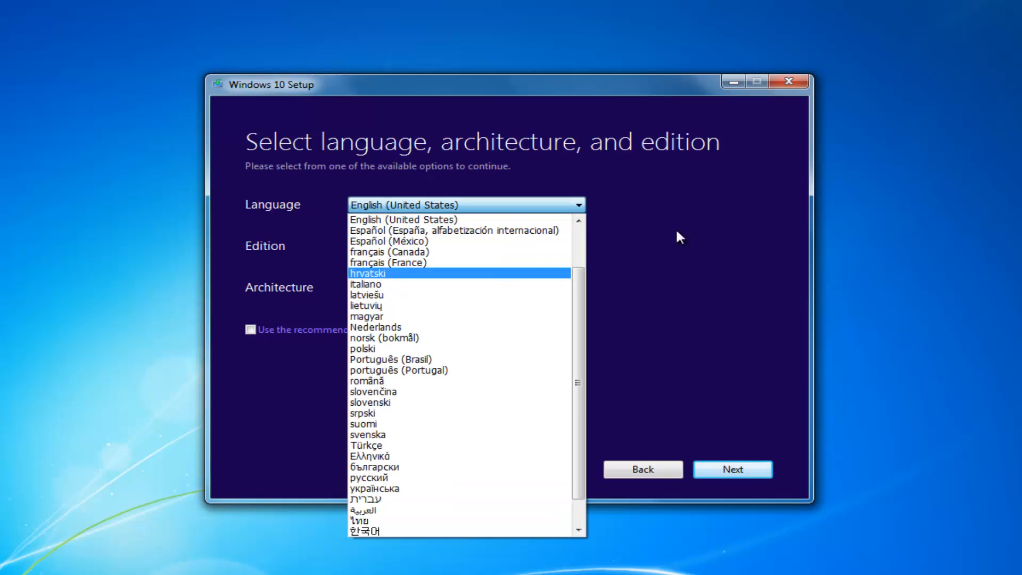
{"action": "left_click", "coordinate": [690, 216]}
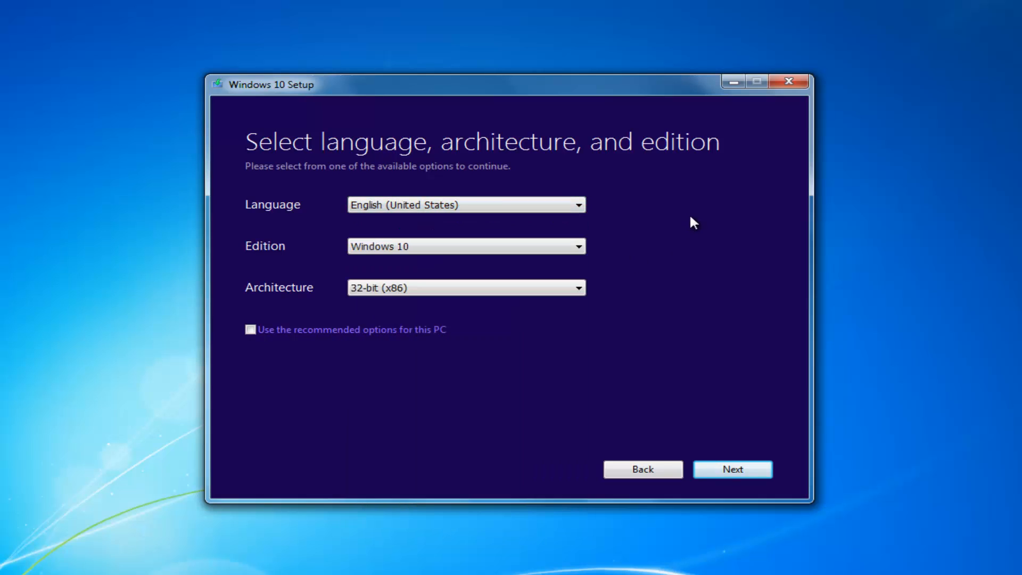
{"action": "left_click", "coordinate": [741, 470]}
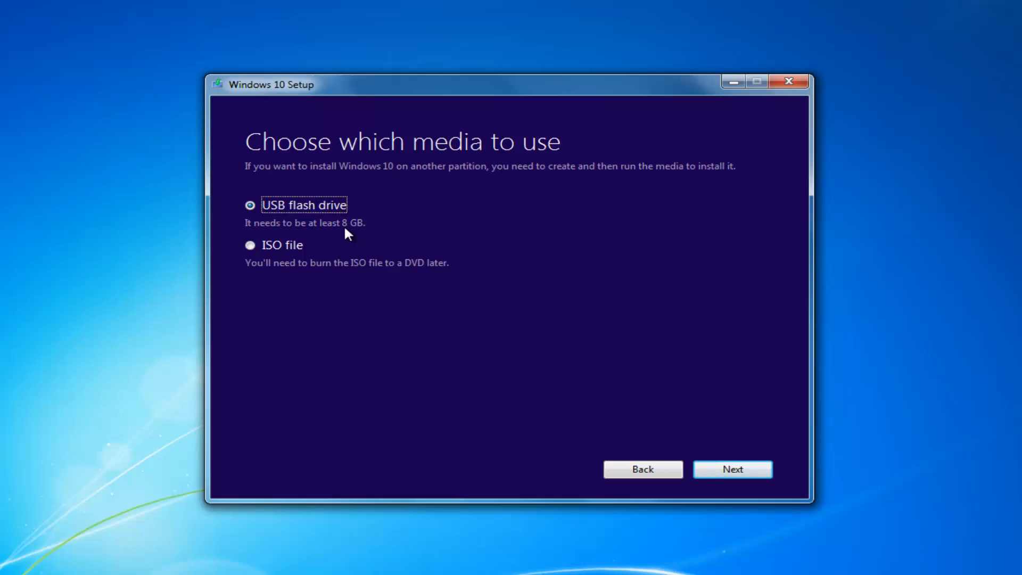
Step: Choose ISO file as the media type and proceed to the save-location dialog
{"action": "left_click", "coordinate": [251, 246]}
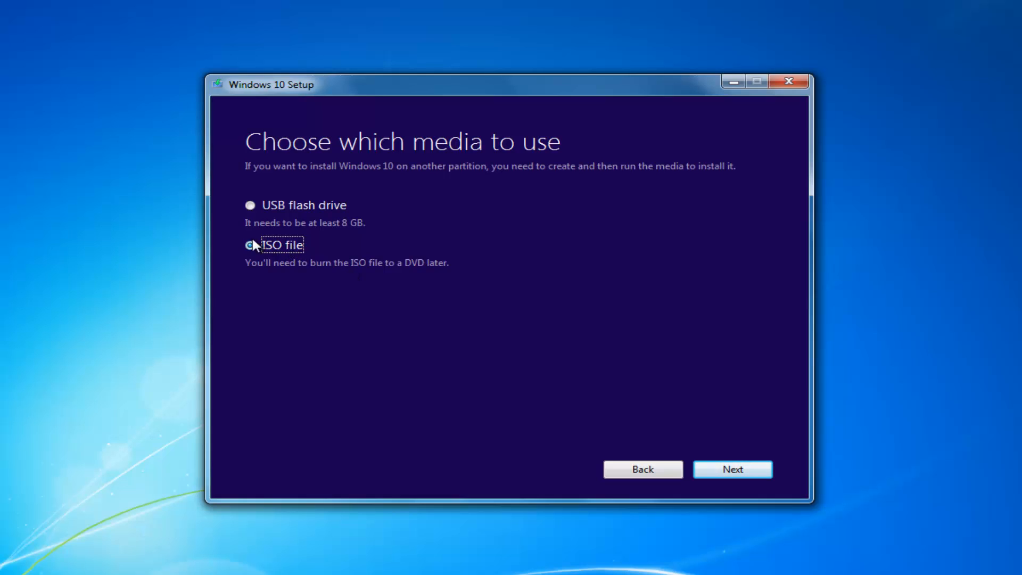
{"action": "left_click", "coordinate": [721, 469]}
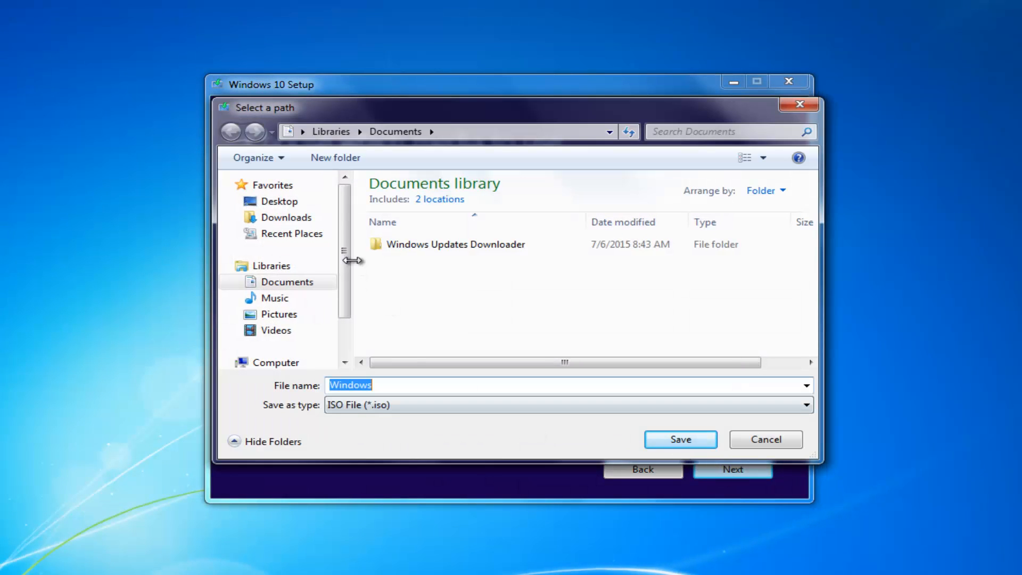
Step: Save the ISO to the Desktop, starting the Windows 10 download
{"action": "left_click", "coordinate": [274, 201]}
{"action": "left_click", "coordinate": [681, 439]}
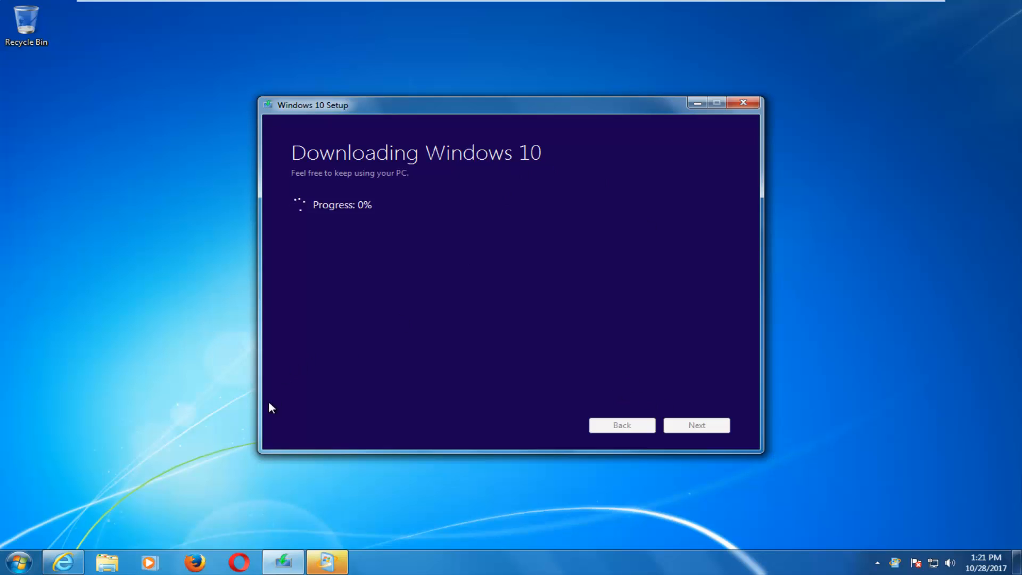
Step: Open Computer from the Start menu to check Local Disk (C:) free space
{"action": "left_click", "coordinate": [19, 562]}
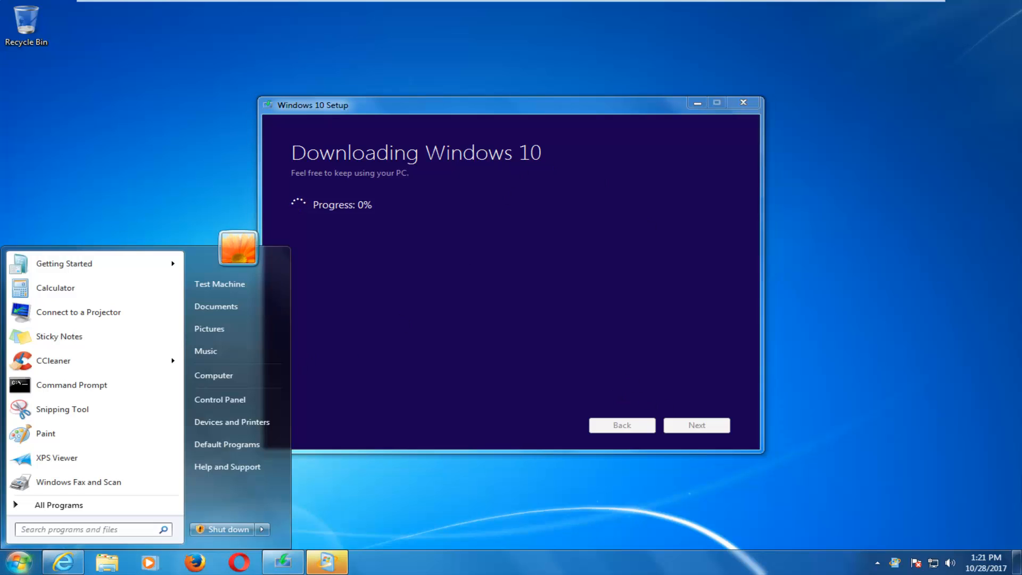
{"action": "left_click", "coordinate": [219, 372]}
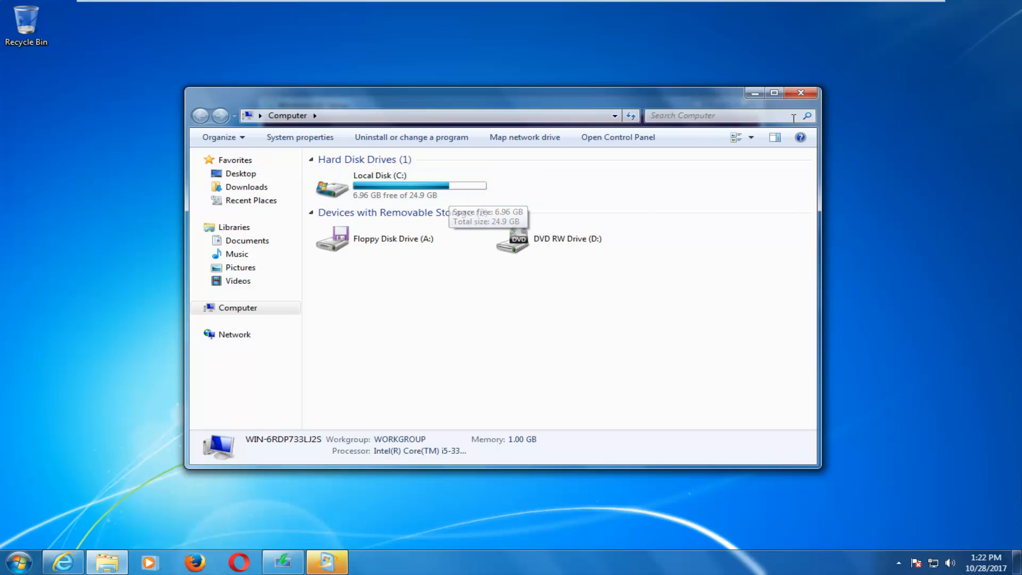
Step: Close the Computer window, leaving the download running
{"action": "left_click", "coordinate": [800, 92]}
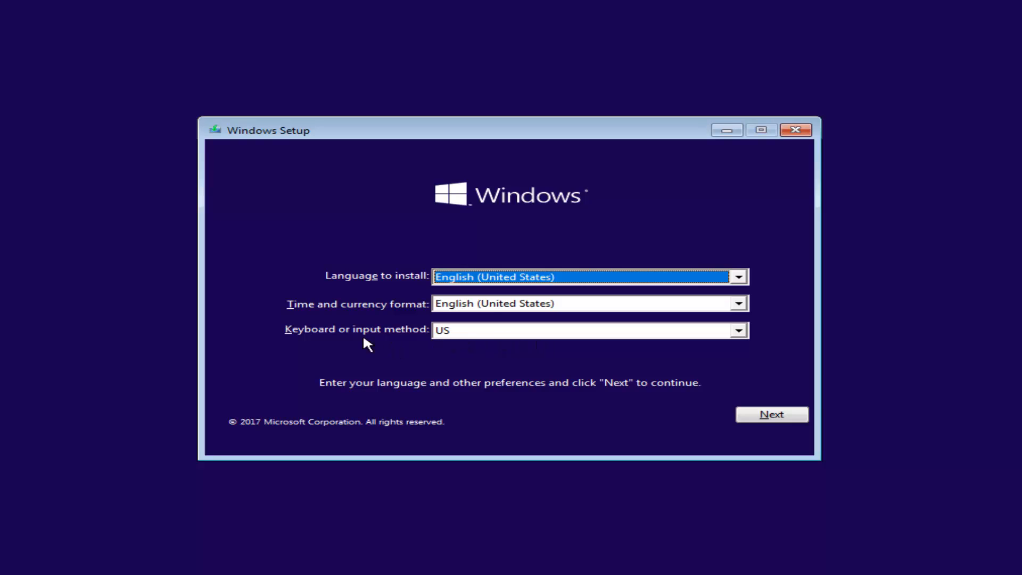
Step: Keep English (United States) and the US keyboard, then start the Windows installation
{"action": "left_click", "coordinate": [747, 416]}
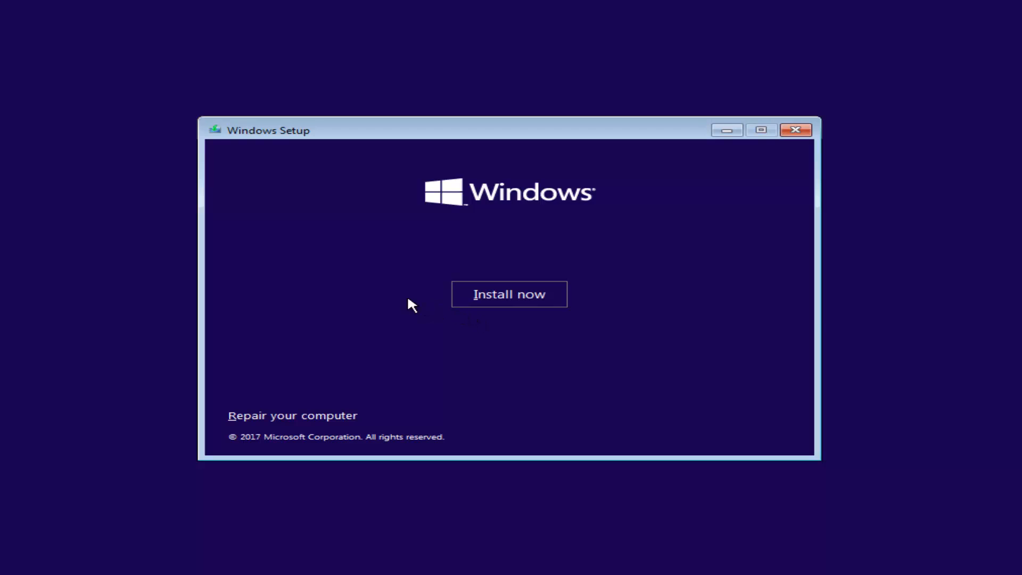
{"action": "left_click", "coordinate": [489, 301]}
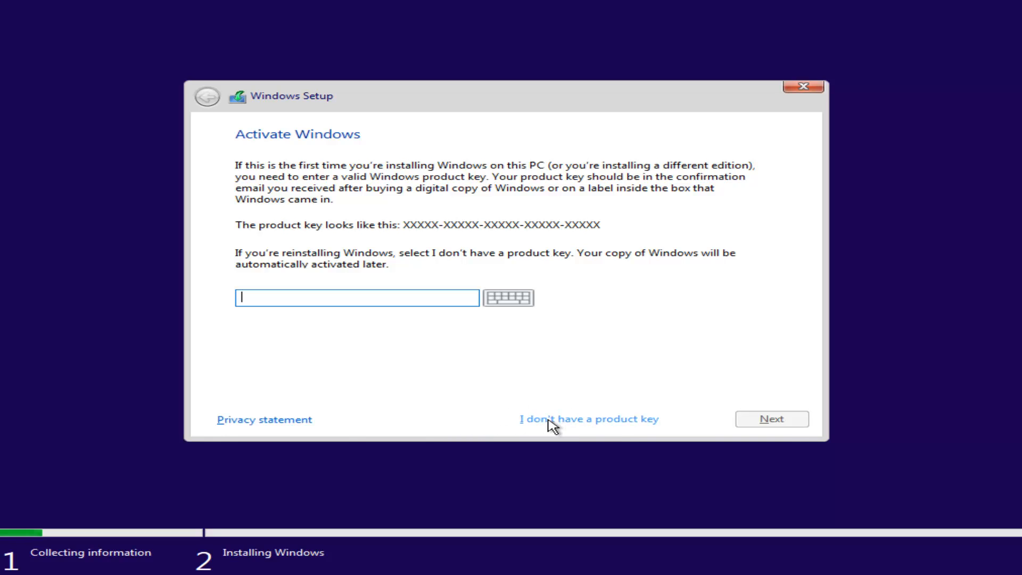
Step: Skip the product key and pick Windows 10 Pro (x86) as the edition to install
{"action": "left_click", "coordinate": [547, 419]}
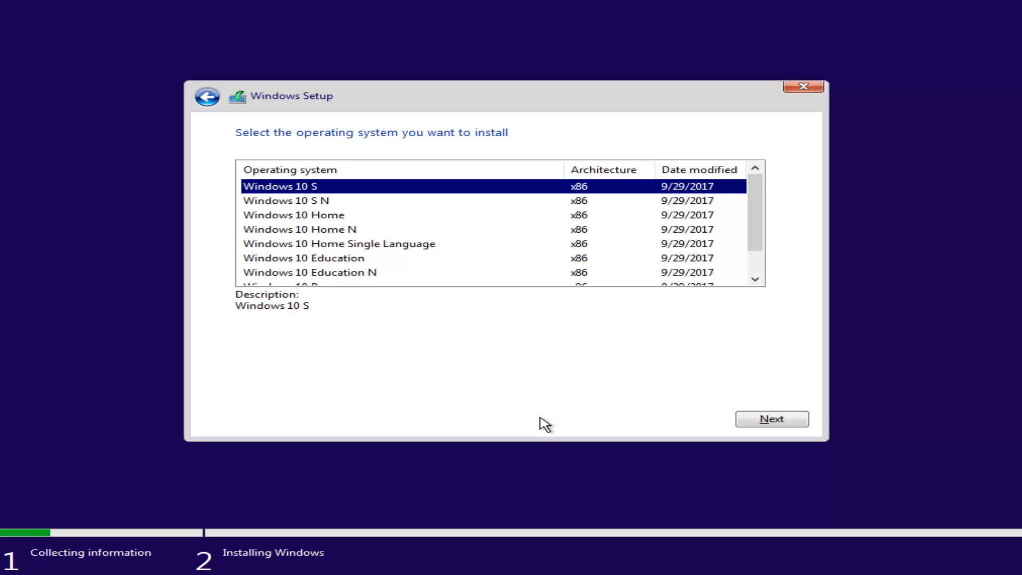
{"action": "mouse_move", "coordinate": [746, 208]}
{"action": "left_mouse_down"}
{"action": "mouse_move", "coordinate": [748, 230]}
{"action": "mouse_move", "coordinate": [751, 194]}
{"action": "left_mouse_up"}
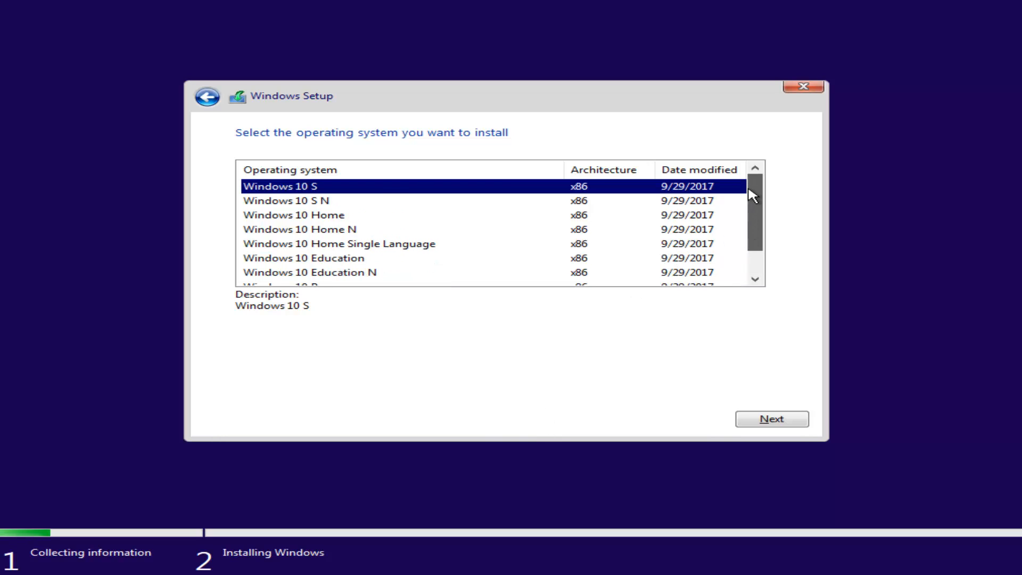
{"action": "left_click", "coordinate": [325, 217]}
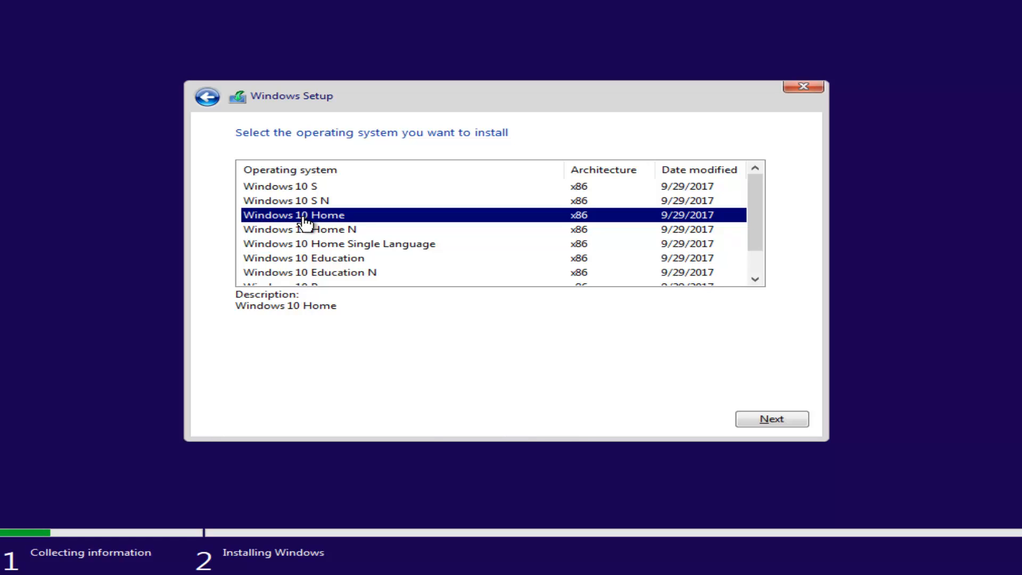
{"action": "scroll", "coordinate": [351, 238], "scroll_direction": "down", "scroll_amount": 1}
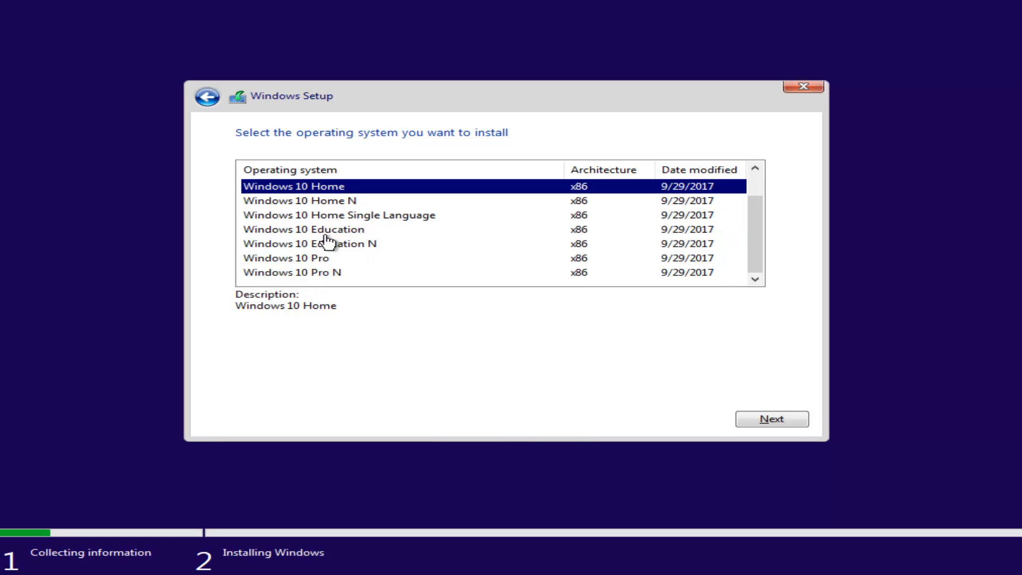
{"action": "left_click", "coordinate": [263, 260]}
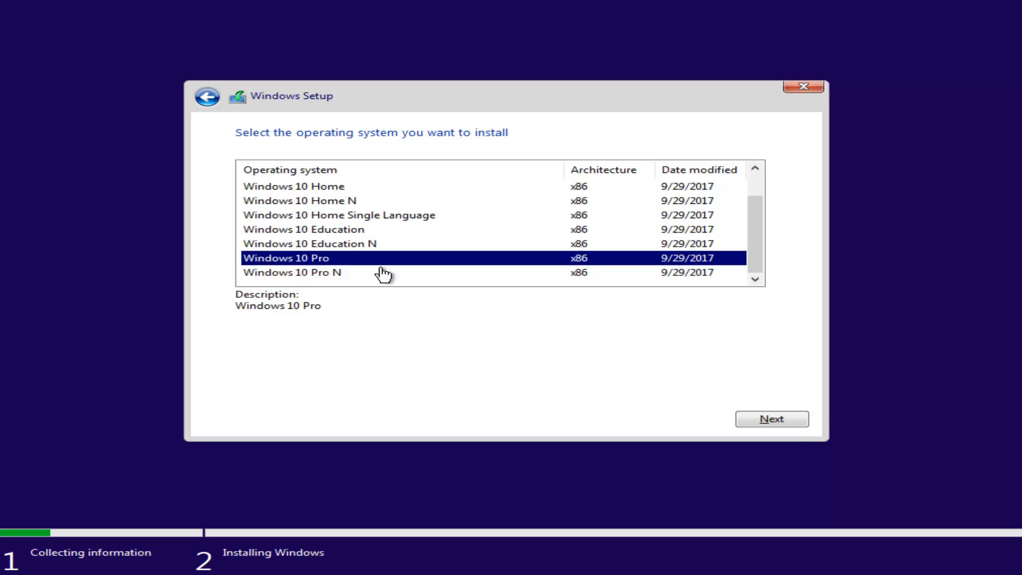
{"action": "left_click", "coordinate": [767, 414]}
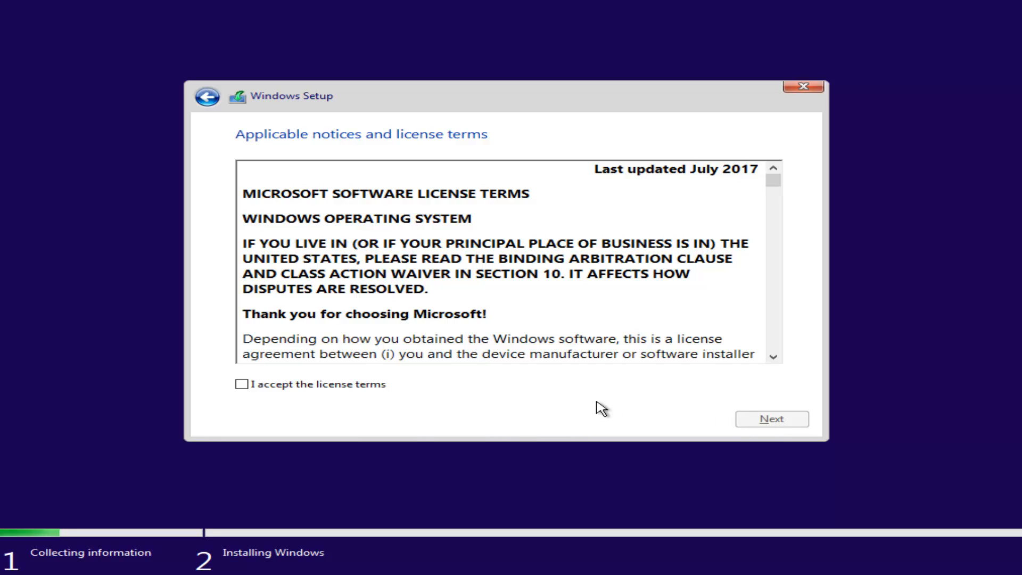
Step: Accept the Microsoft license terms and continue to the installation type choice
{"action": "left_click", "coordinate": [241, 384]}
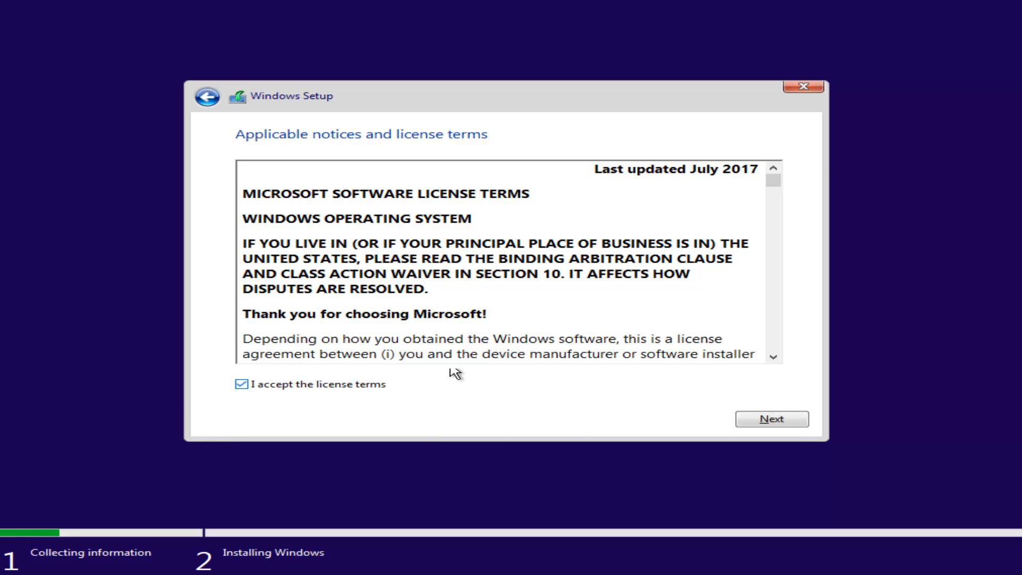
{"action": "mouse_move", "coordinate": [773, 182]}
{"action": "left_mouse_down"}
{"action": "mouse_move", "coordinate": [772, 204]}
{"action": "mouse_move", "coordinate": [771, 164]}
{"action": "left_mouse_up"}
{"action": "left_click", "coordinate": [767, 425]}
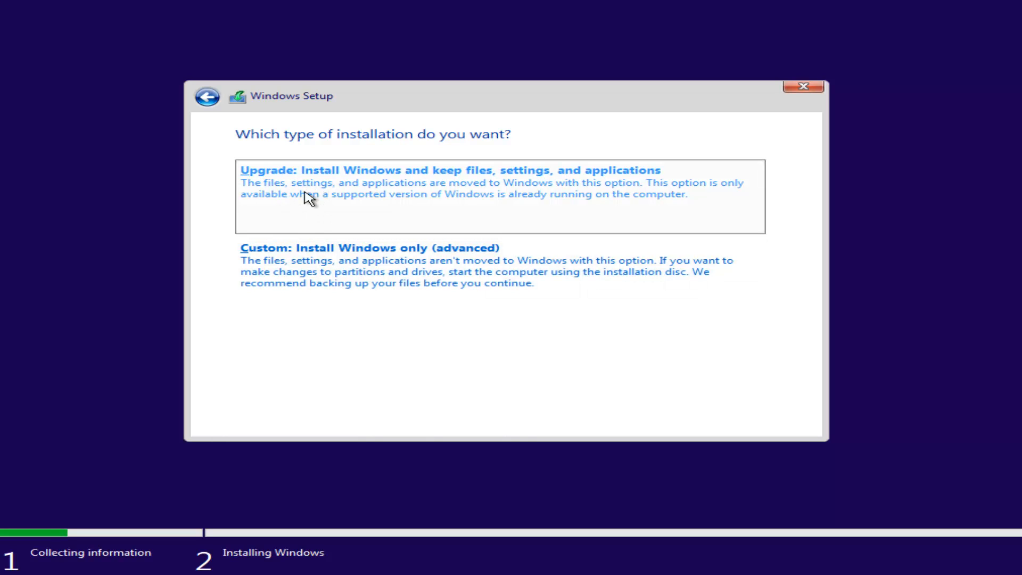
Step: Choose the 'Custom: Install Windows only (advanced)' installation type
{"action": "left_click", "coordinate": [299, 285]}
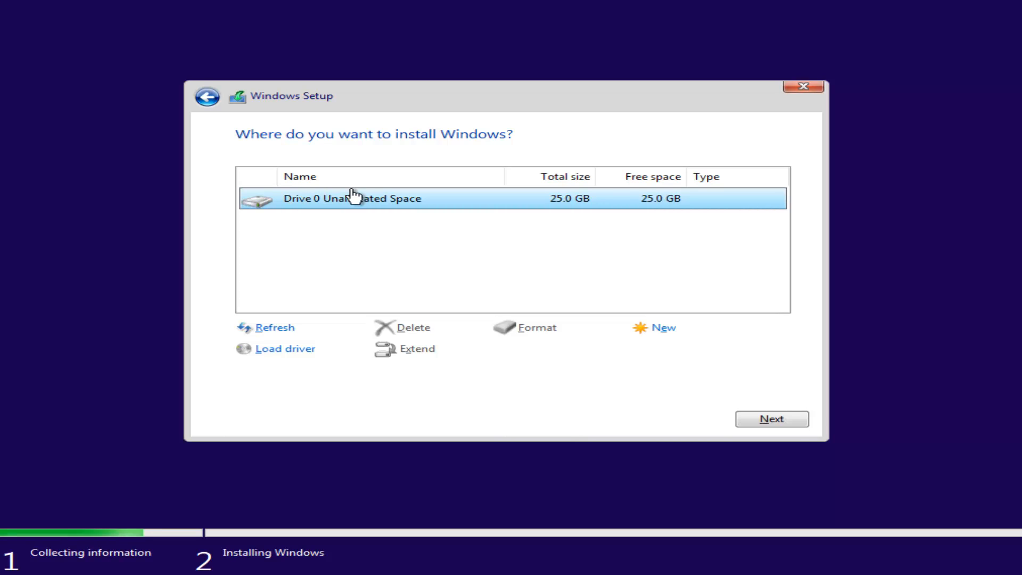
Step: Install Windows onto Drive 0's 25.0 GB unallocated space and wait for the Welcome screen
{"action": "left_click", "coordinate": [761, 419]}
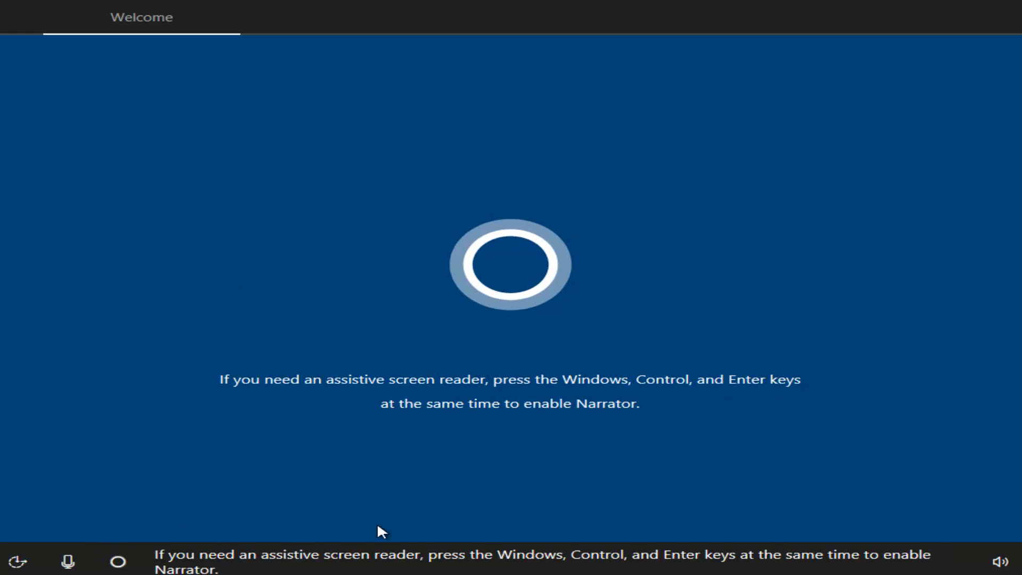
Step: Check the speaker volume, then confirm United States as region and US as keyboard layout
{"action": "left_click", "coordinate": [991, 561]}
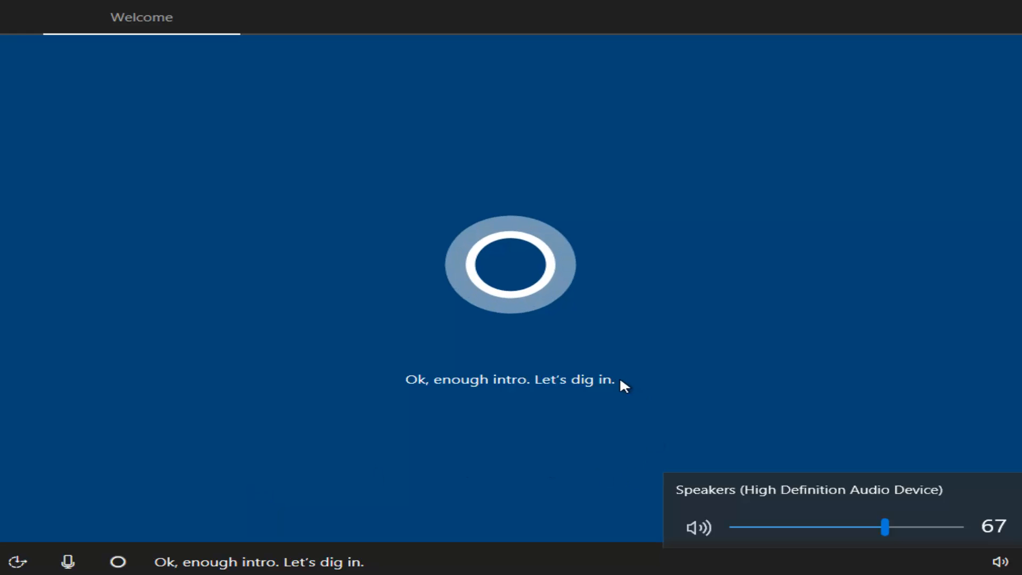
{"action": "left_click", "coordinate": [621, 379]}
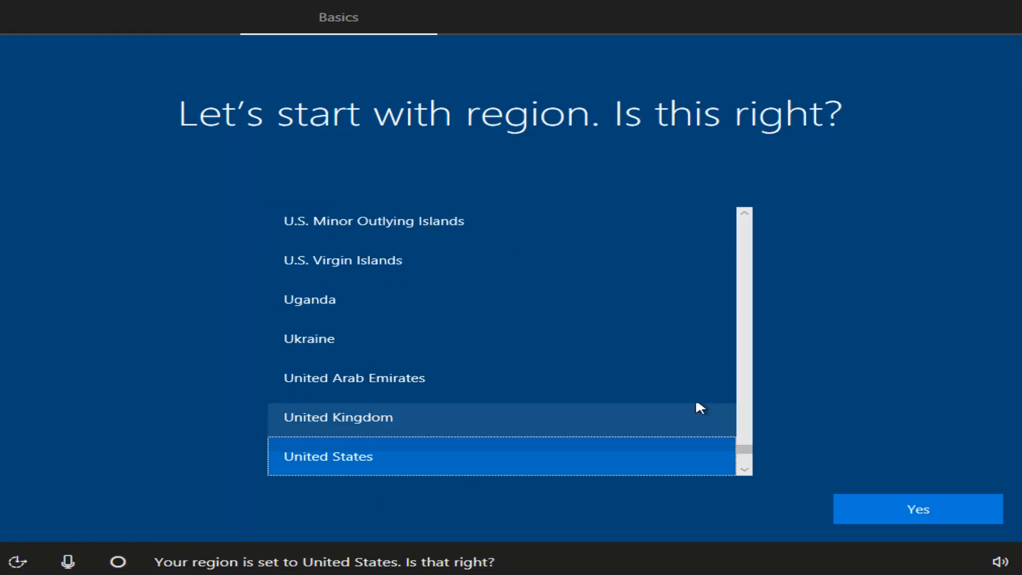
{"action": "left_click", "coordinate": [890, 511]}
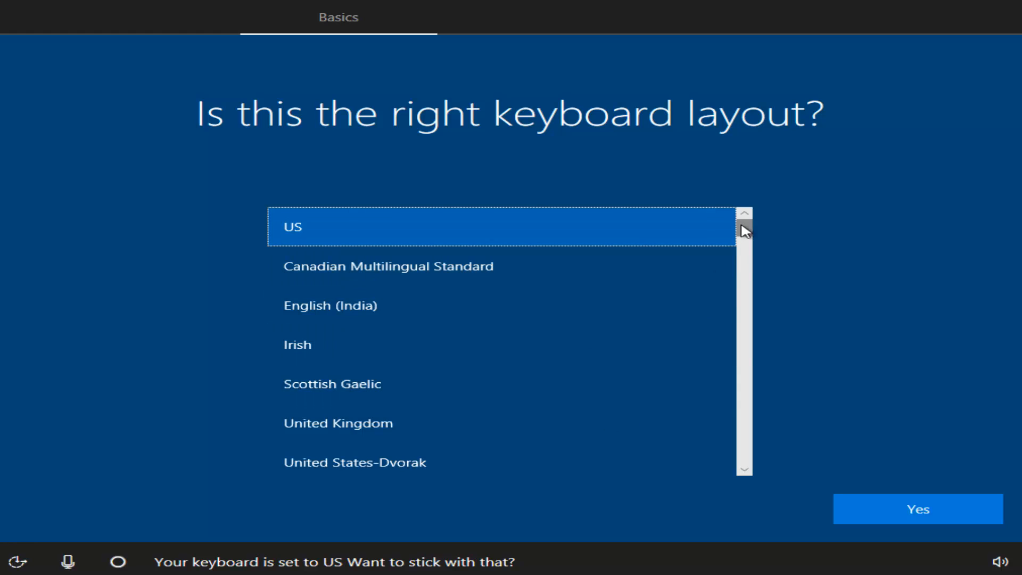
{"action": "mouse_move", "coordinate": [745, 230]}
{"action": "left_mouse_down"}
{"action": "mouse_move", "coordinate": [747, 295]}
{"action": "mouse_move", "coordinate": [745, 218]}
{"action": "left_mouse_up"}
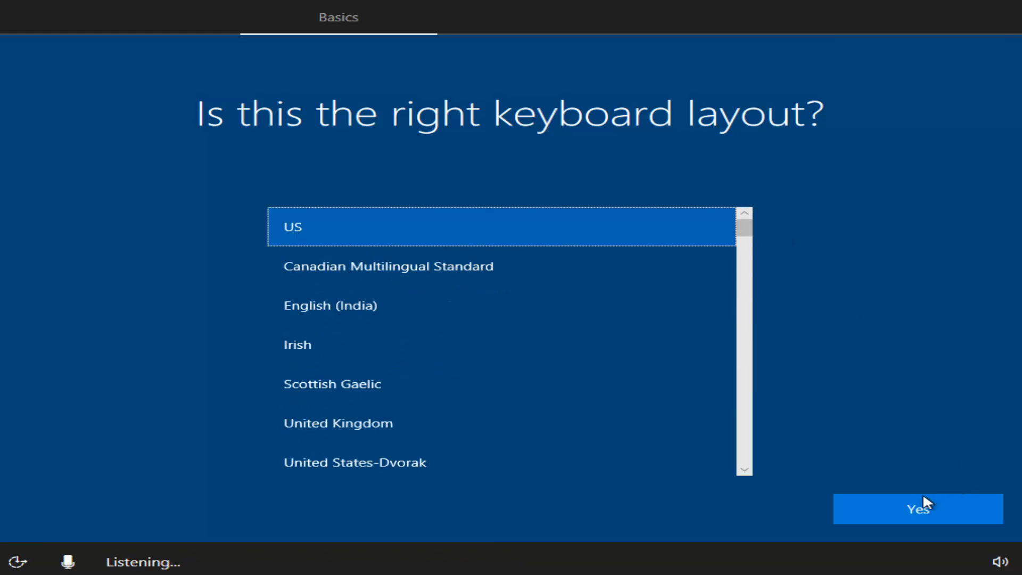
{"action": "left_click", "coordinate": [896, 507]}
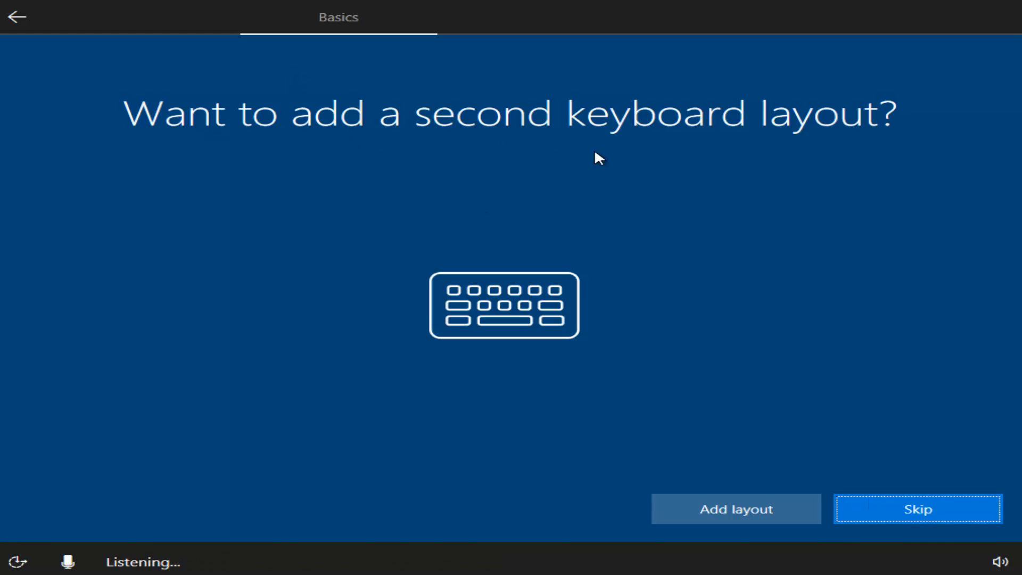
Step: Skip adding a second keyboard layout
{"action": "left_click", "coordinate": [913, 511]}
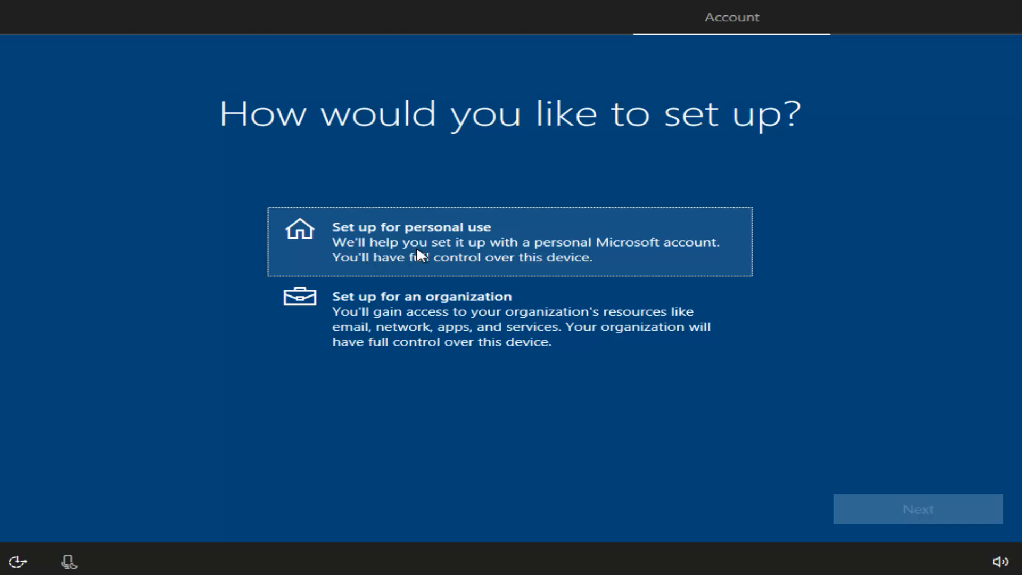
Step: Choose personal use, then opt for an offline account and decline Microsoft sign-in
{"action": "left_click", "coordinate": [343, 254]}
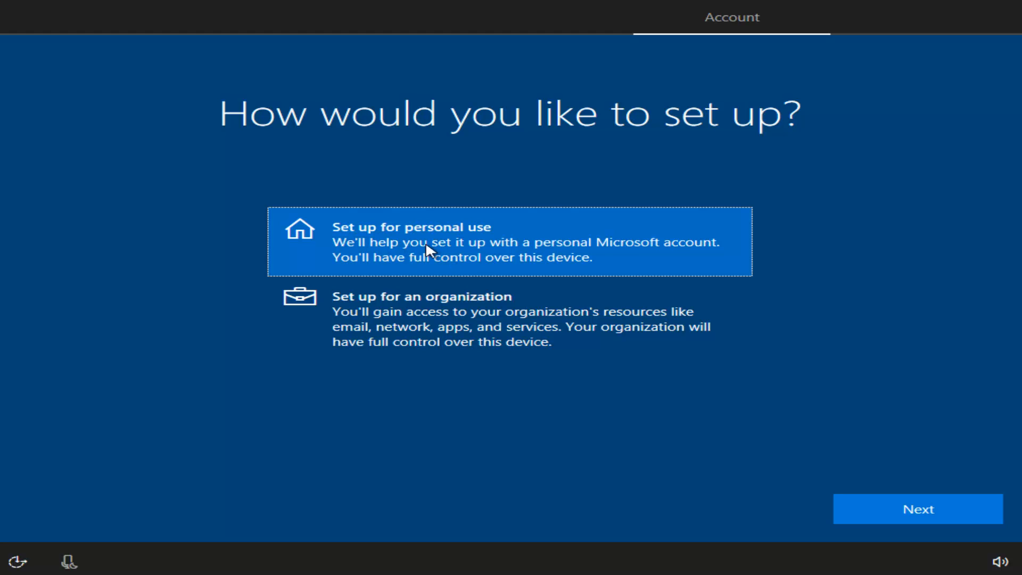
{"action": "left_click", "coordinate": [882, 508]}
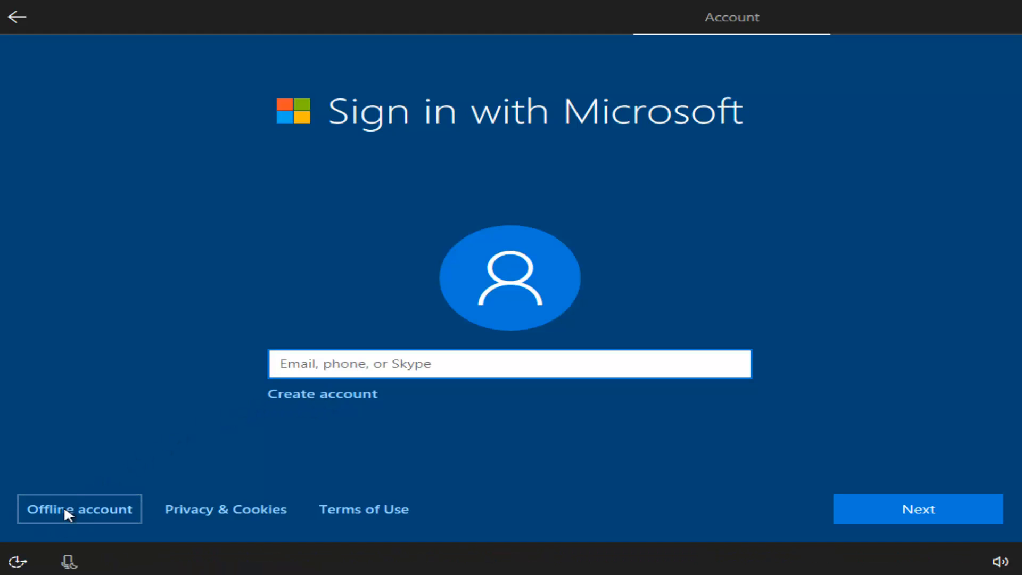
{"action": "left_click", "coordinate": [76, 512]}
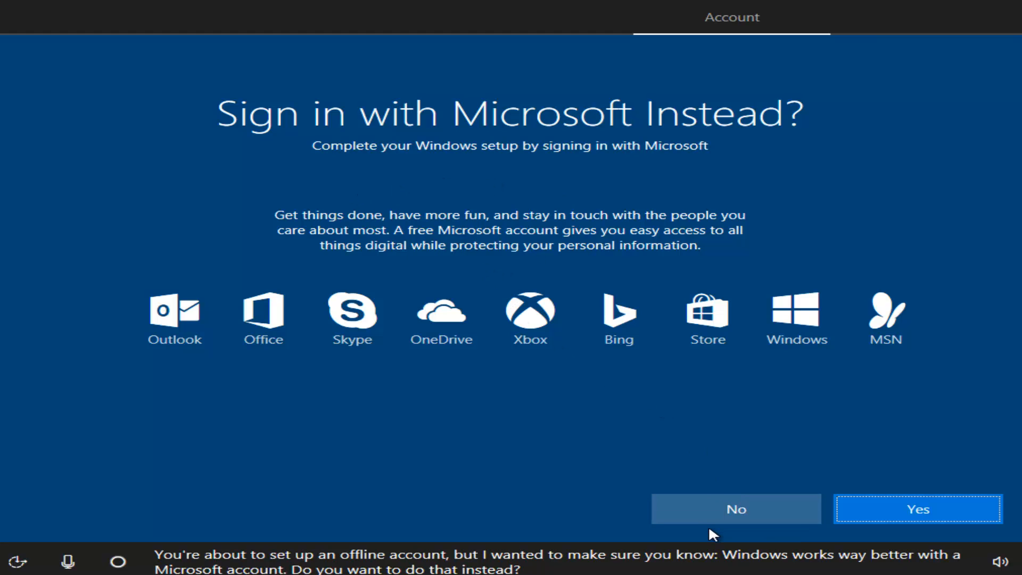
{"action": "left_click", "coordinate": [710, 506]}
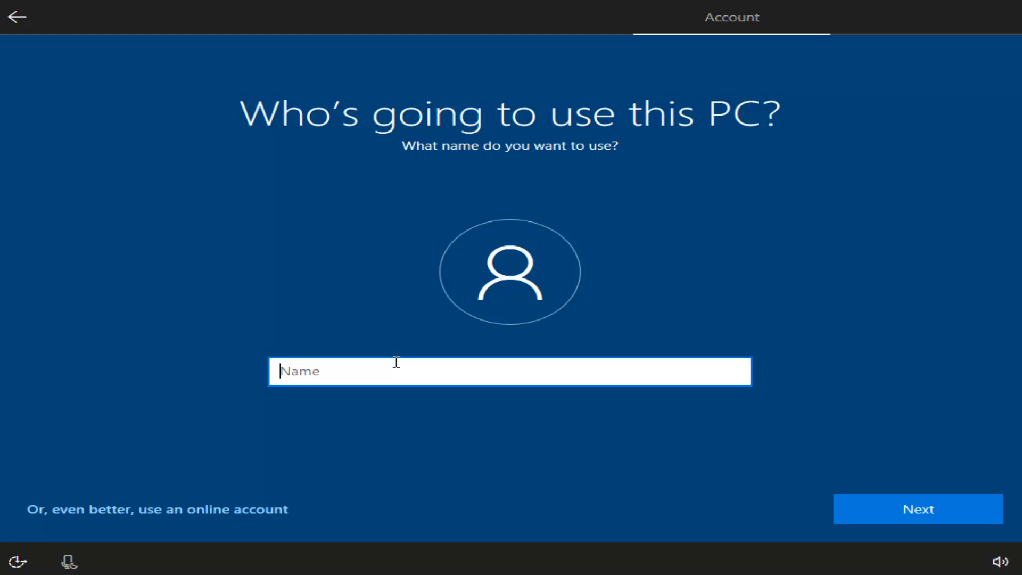
Step: Enter the account holder's full name as the local user name
{"action": "type", "text": "Test"}
{"action": "key", "text": "BackSpace"}
{"action": "key", "text": "BackSpace"}
{"action": "key", "text": "BackSpace"}
{"action": "key", "text": "BackSpace"}
{"action": "type", "text": "John Smith"}
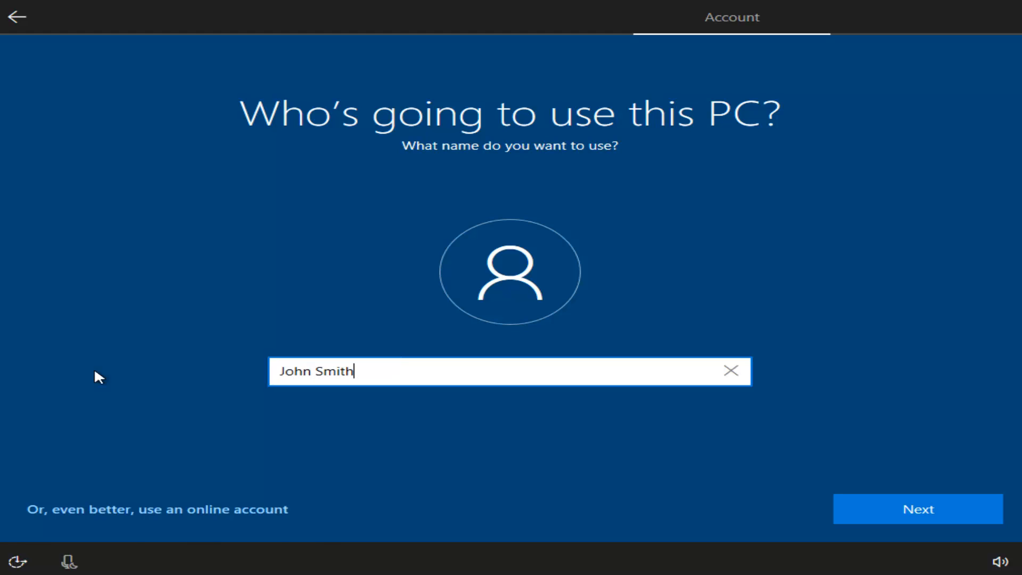
{"action": "left_click", "coordinate": [882, 510]}
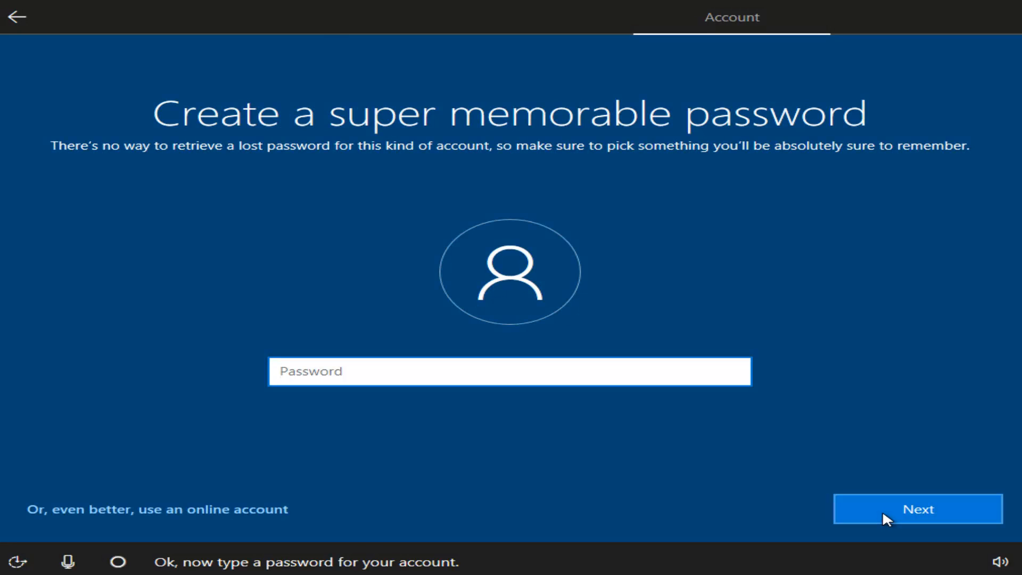
Step: Set an eight-character account password and enter it again to confirm
{"action": "type", "text": "•"}
{"action": "type", "text": "••••"}
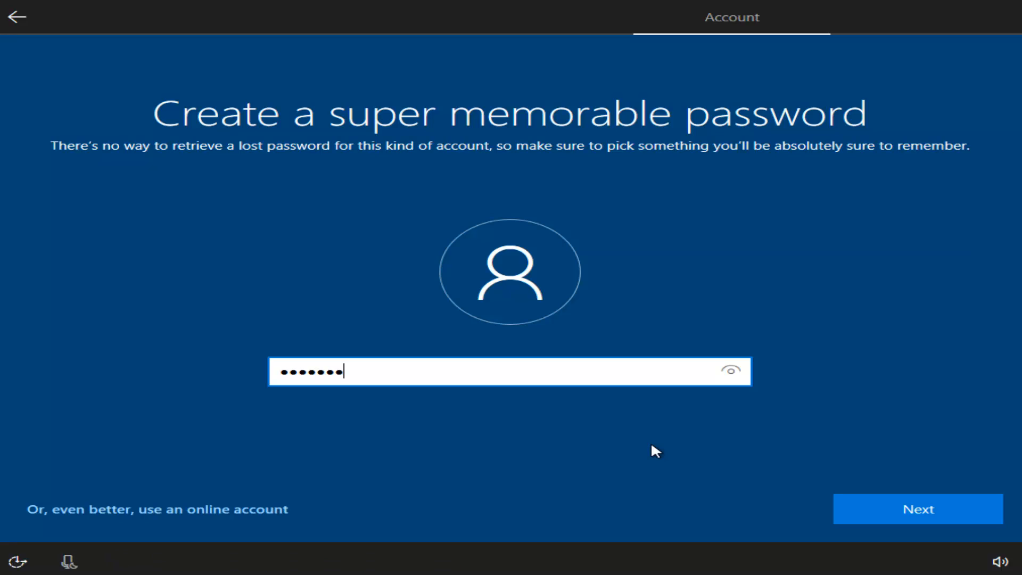
{"action": "left_click_drag", "start_coordinate": [468, 380], "coordinate": [18, 380]}
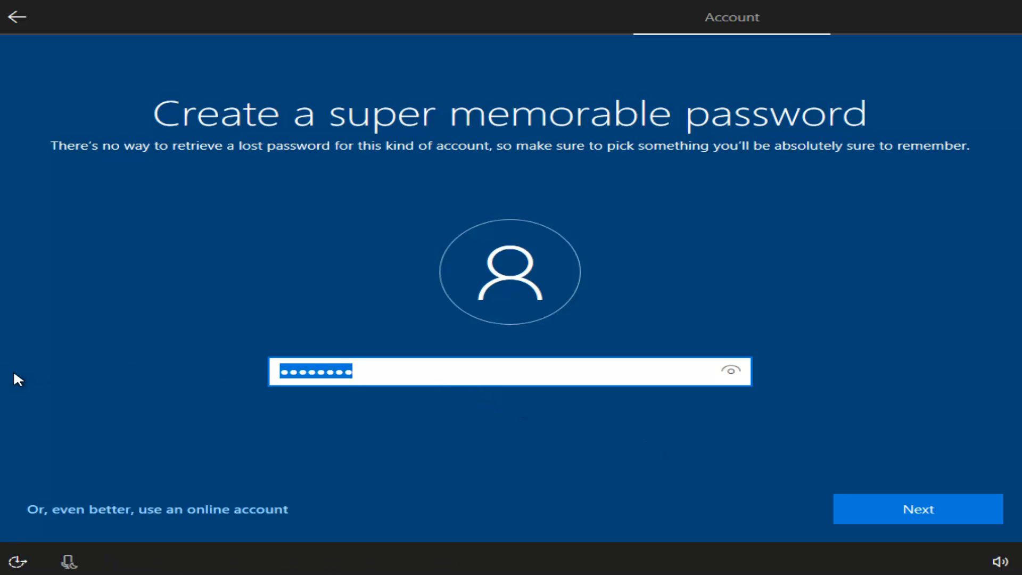
{"action": "type", "text": "••••••"}
{"action": "key", "text": "ctrl+a"}
{"action": "type", "text": "••••••••"}
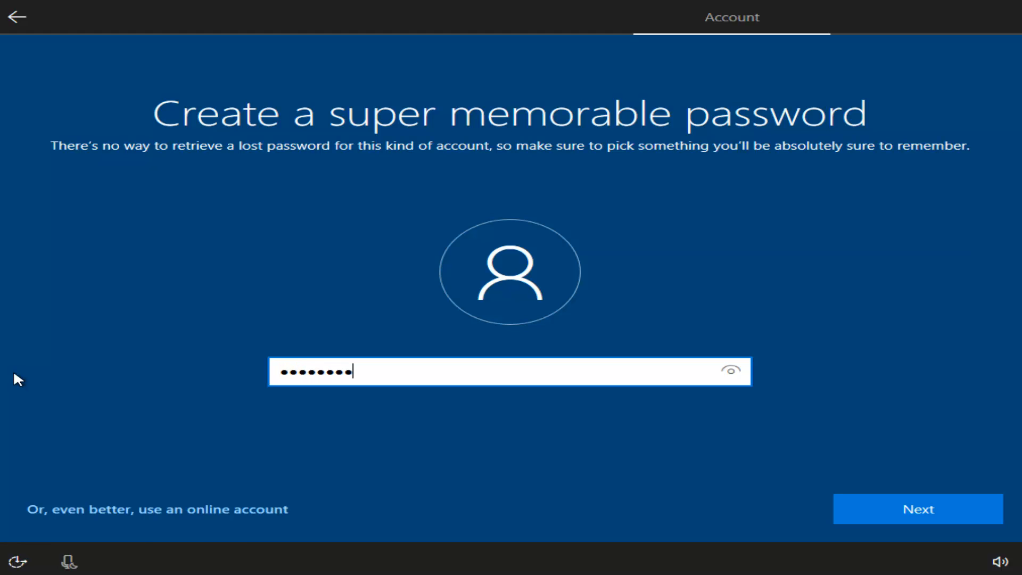
{"action": "left_click", "coordinate": [957, 514]}
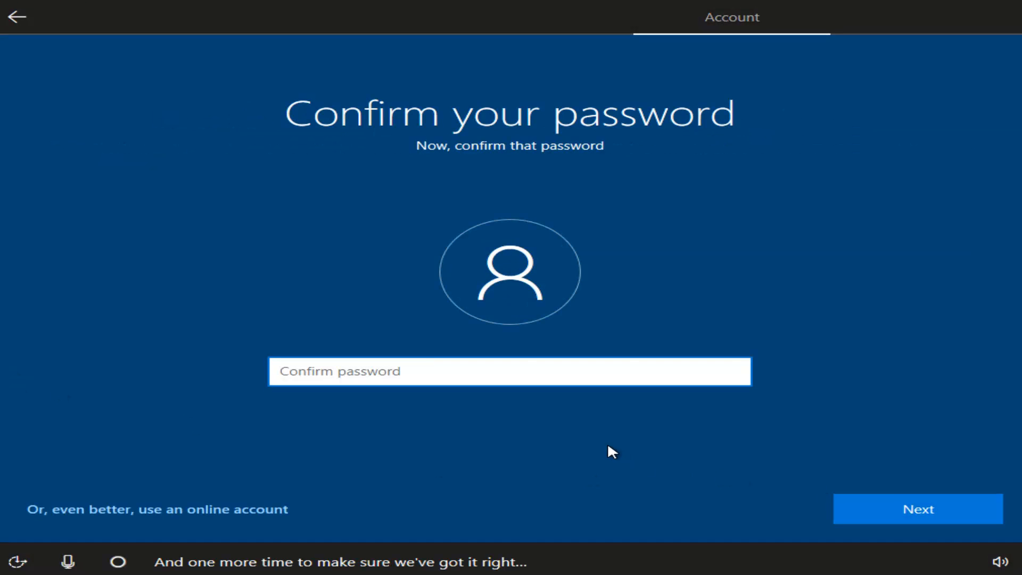
{"action": "type", "text": "••••••••"}
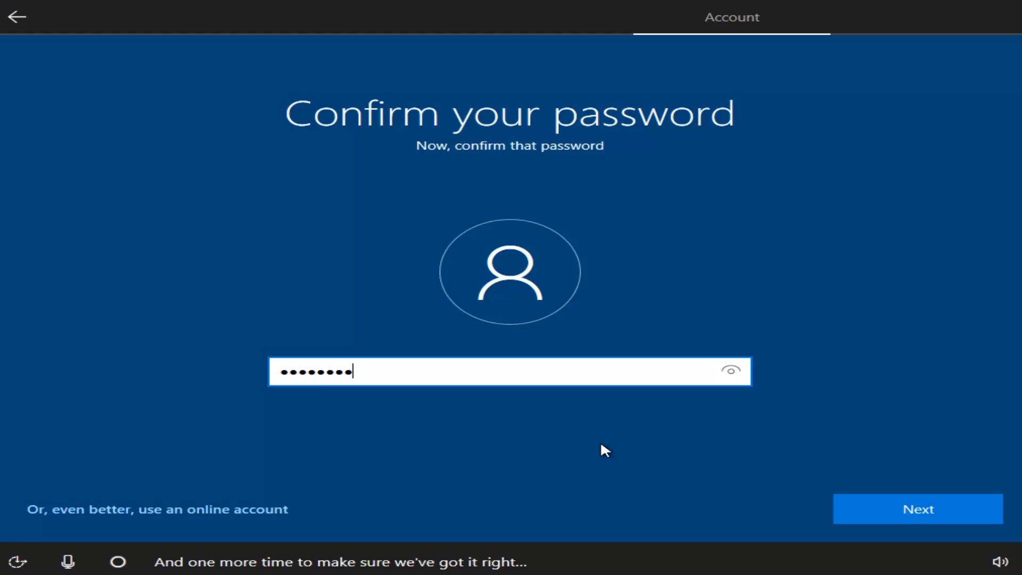
{"action": "left_click", "coordinate": [903, 513]}
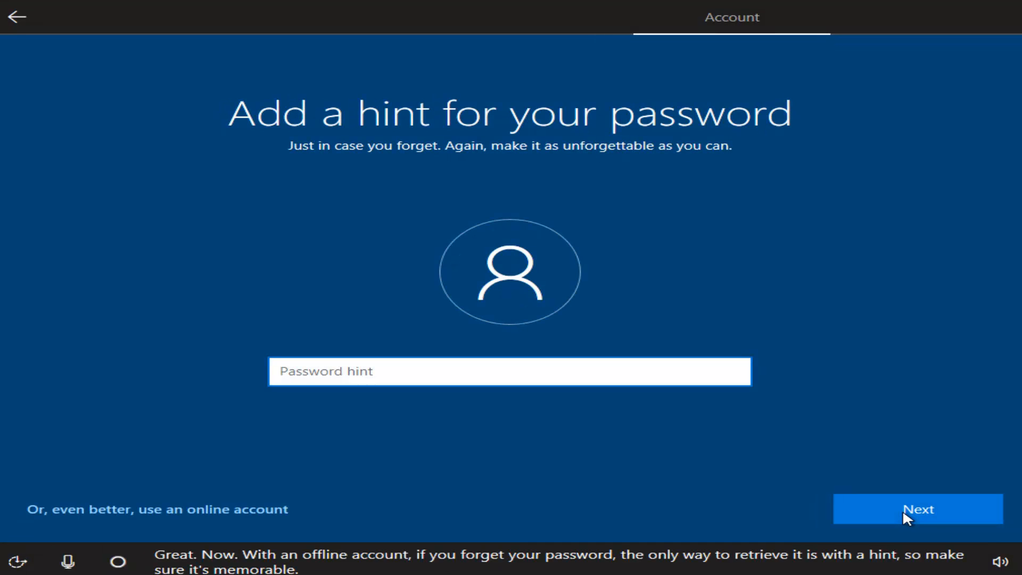
Step: Enter a password hint, revising it until setup accepts one that doesn't contain the password
{"action": "type", "text": "password"}
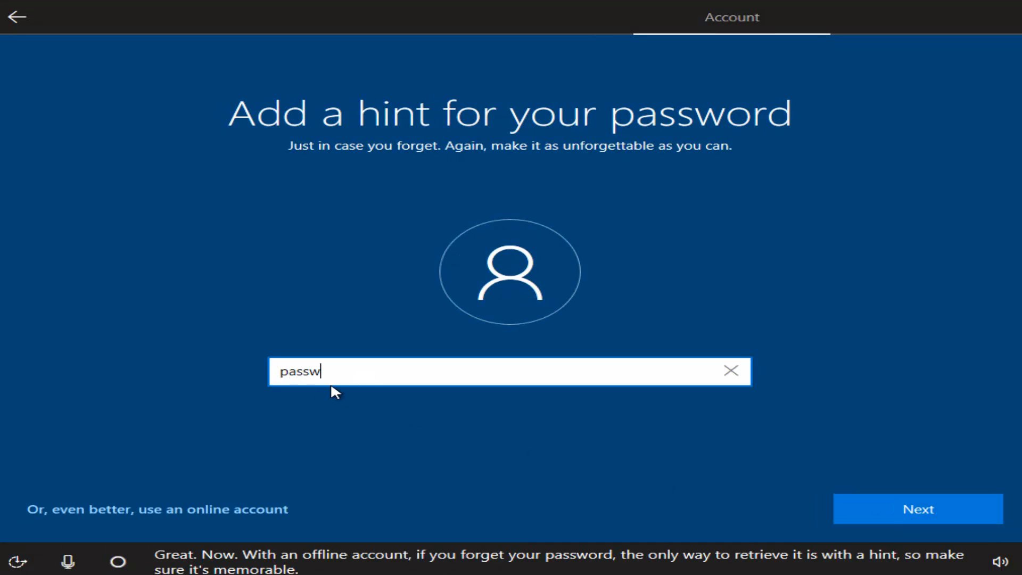
{"action": "left_click", "coordinate": [873, 514]}
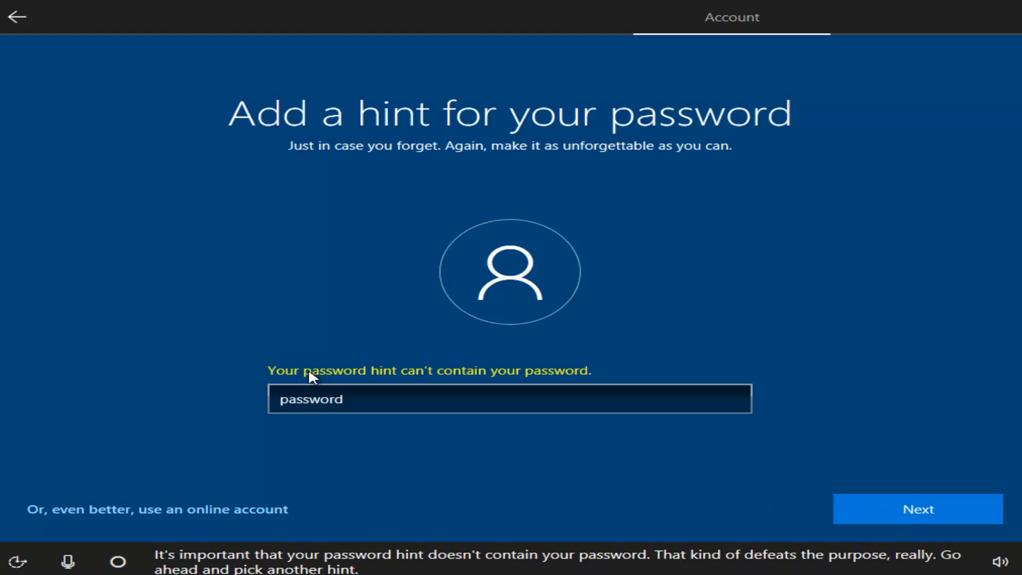
{"action": "left_click", "coordinate": [368, 393]}
{"action": "type", "text": "1"}
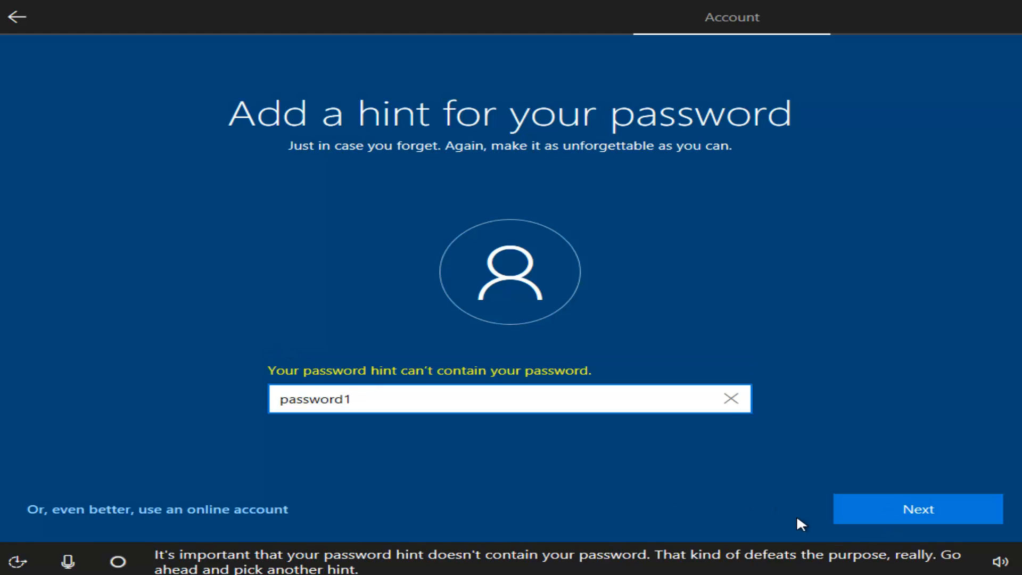
{"action": "left_click", "coordinate": [835, 512]}
{"action": "type", "text": "pass-word"}
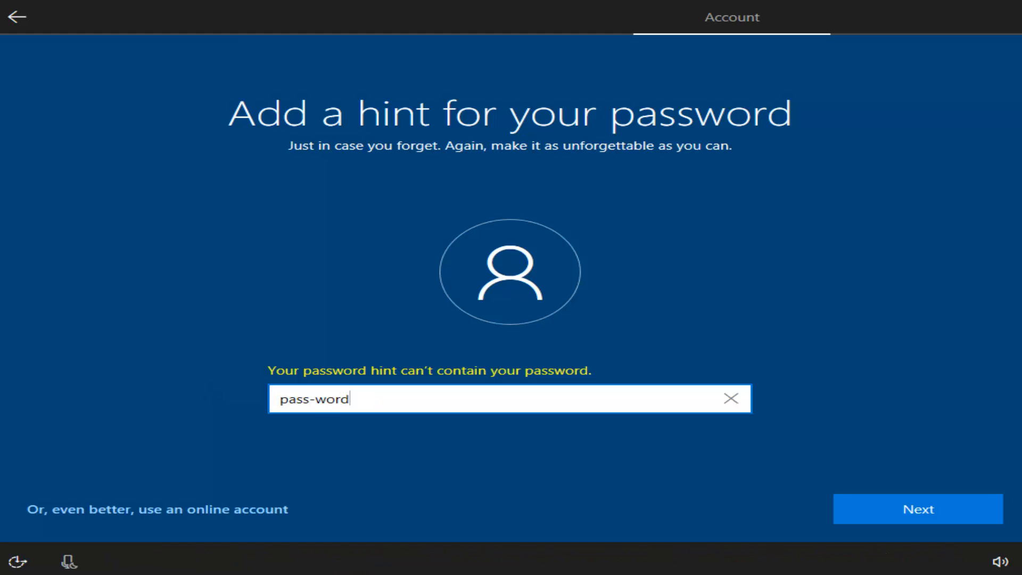
{"action": "left_click", "coordinate": [924, 514]}
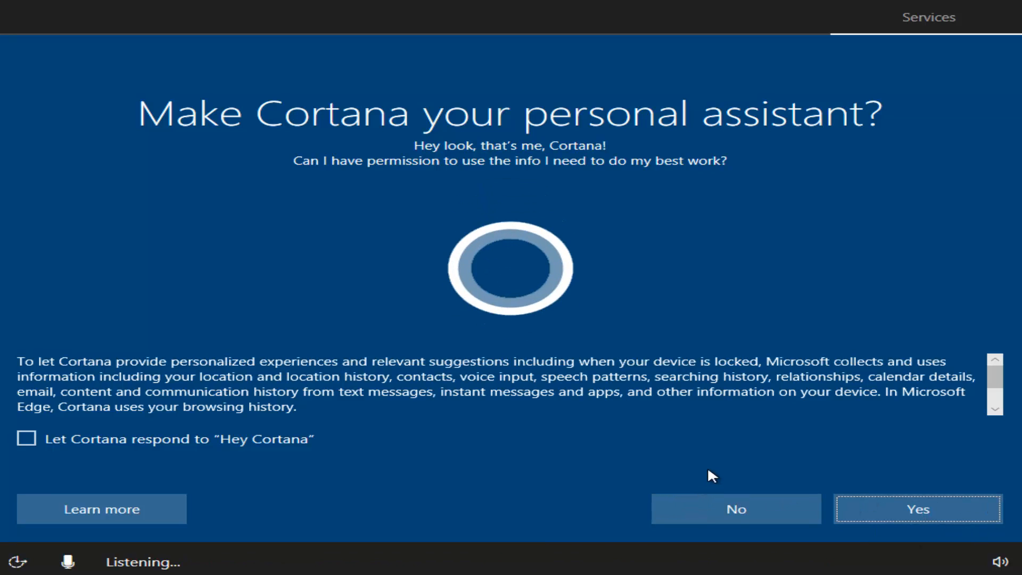
Step: Decline Cortana; turn off Location, Speech, Tailored experiences and Relevant Ads; set Diagnostics to Basic; accept
{"action": "left_click", "coordinate": [669, 503]}
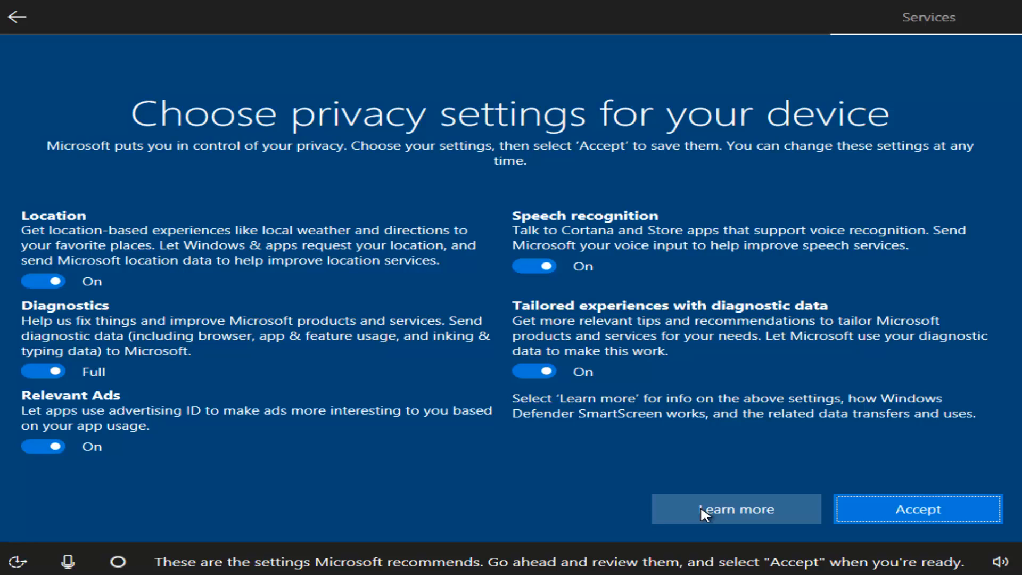
{"action": "left_click", "coordinate": [53, 282]}
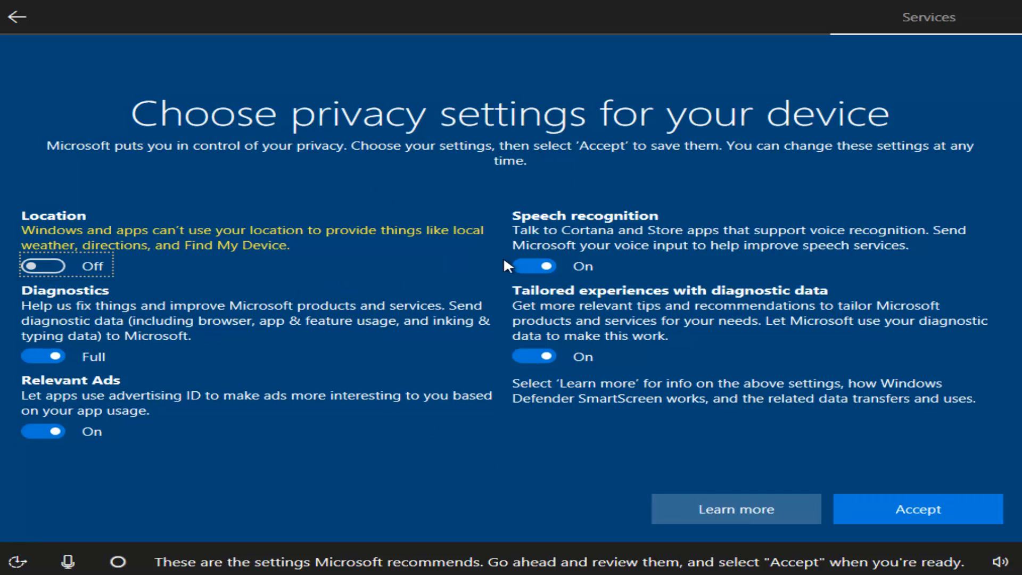
{"action": "left_click", "coordinate": [535, 266]}
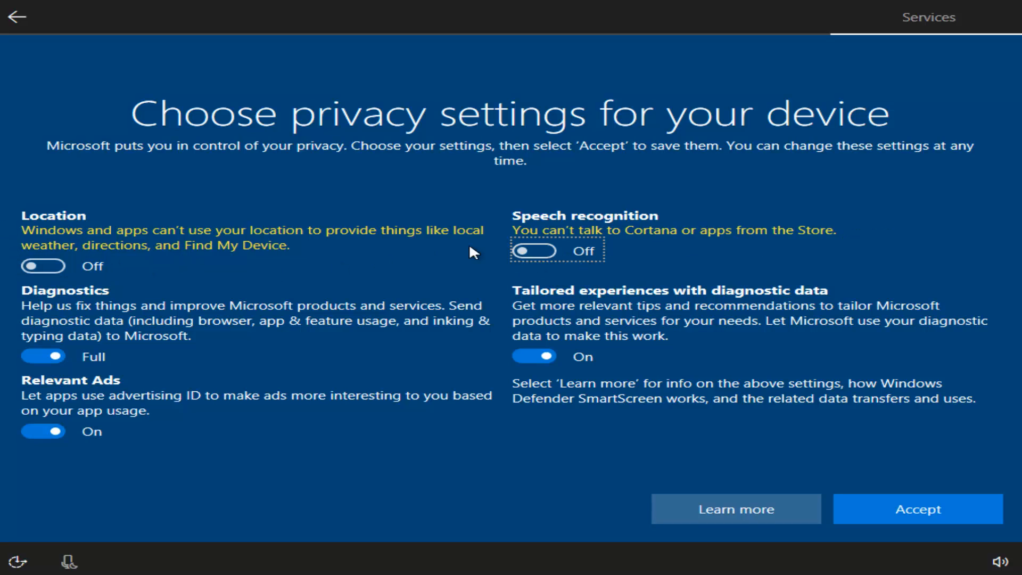
{"action": "left_click", "coordinate": [528, 353]}
{"action": "left_click", "coordinate": [33, 429]}
{"action": "left_click", "coordinate": [36, 356]}
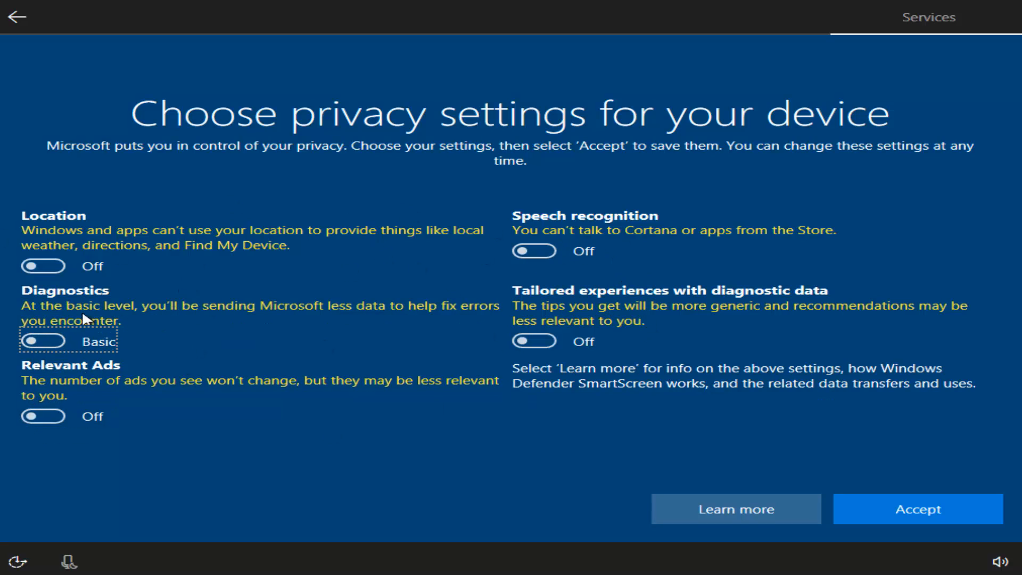
{"action": "left_click", "coordinate": [860, 512]}
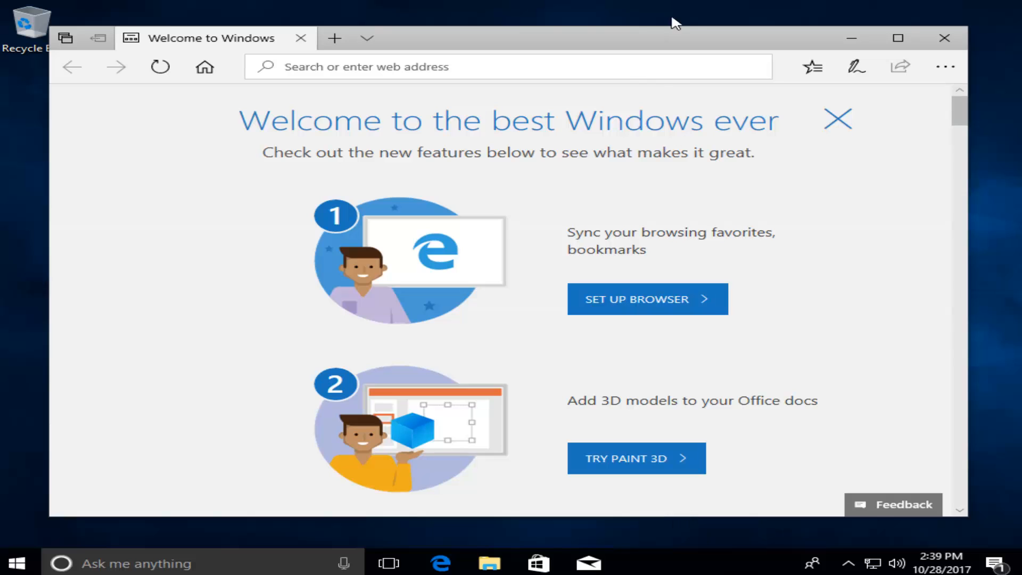
Step: Close the Edge 'Welcome to the best Windows ever' window to reveal the empty desktop
{"action": "left_click", "coordinate": [684, 48]}
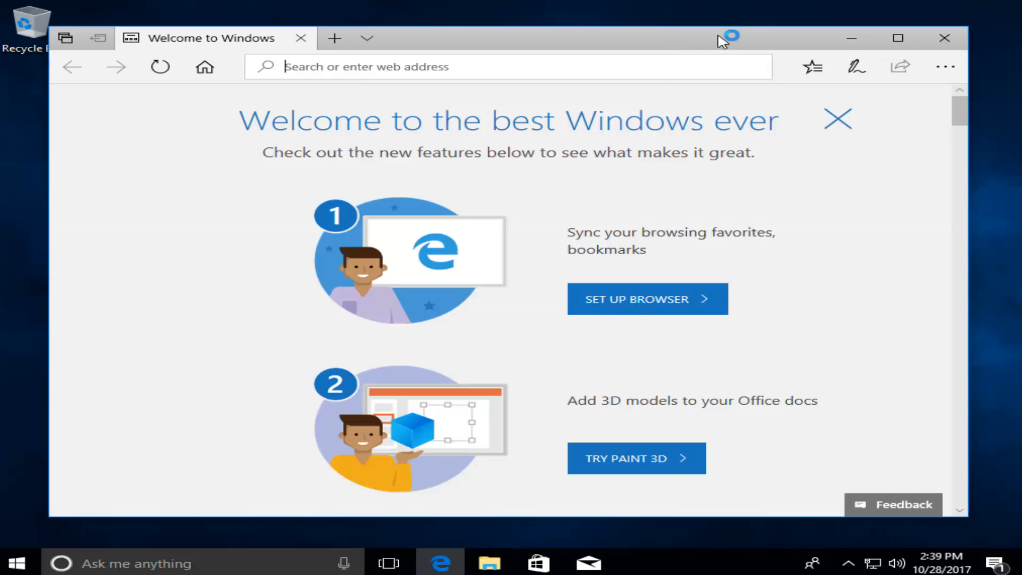
{"action": "left_click", "coordinate": [942, 39]}
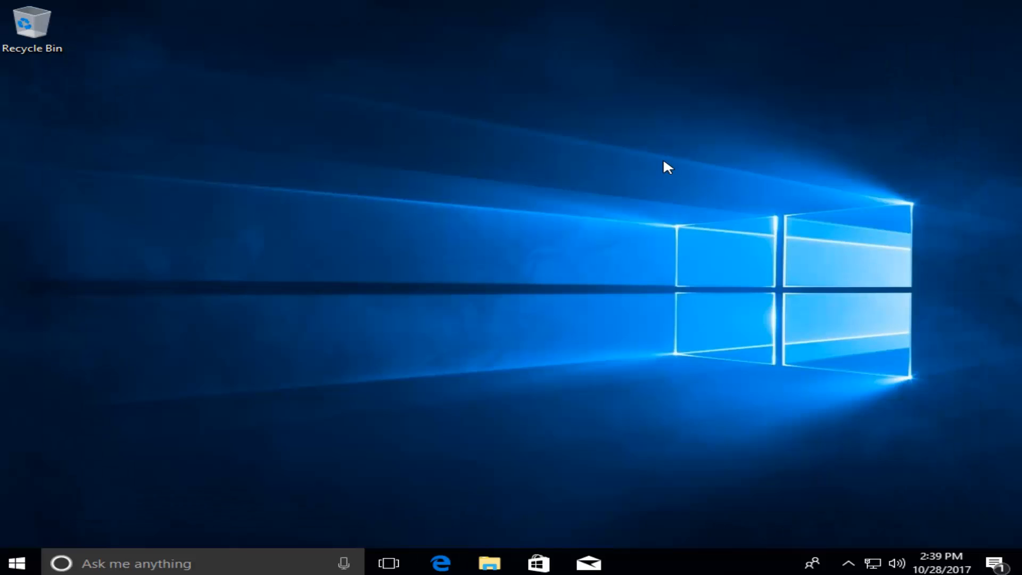